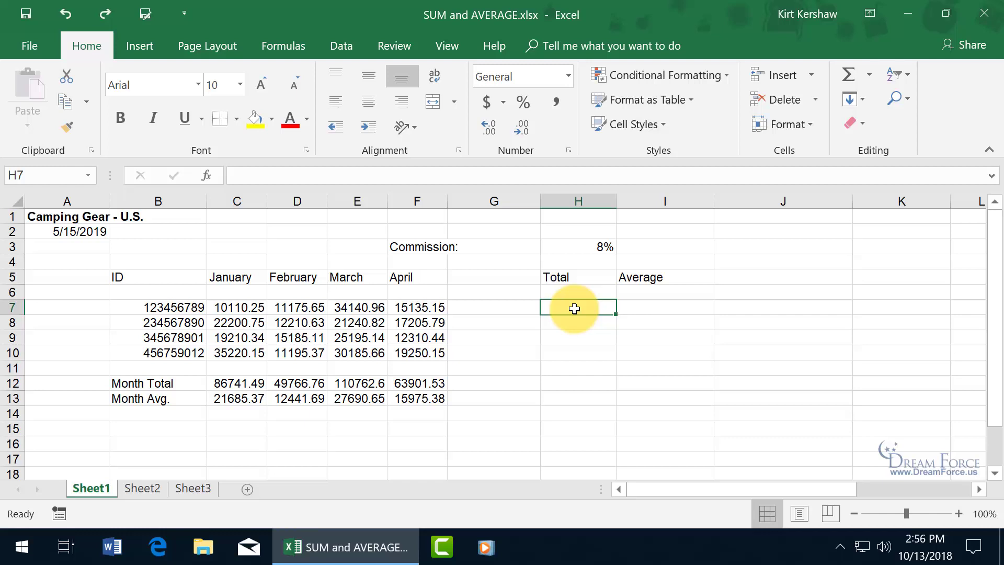
Start a SUM formula in H7 over the first ID's January to April values, C7:F7
text(=)
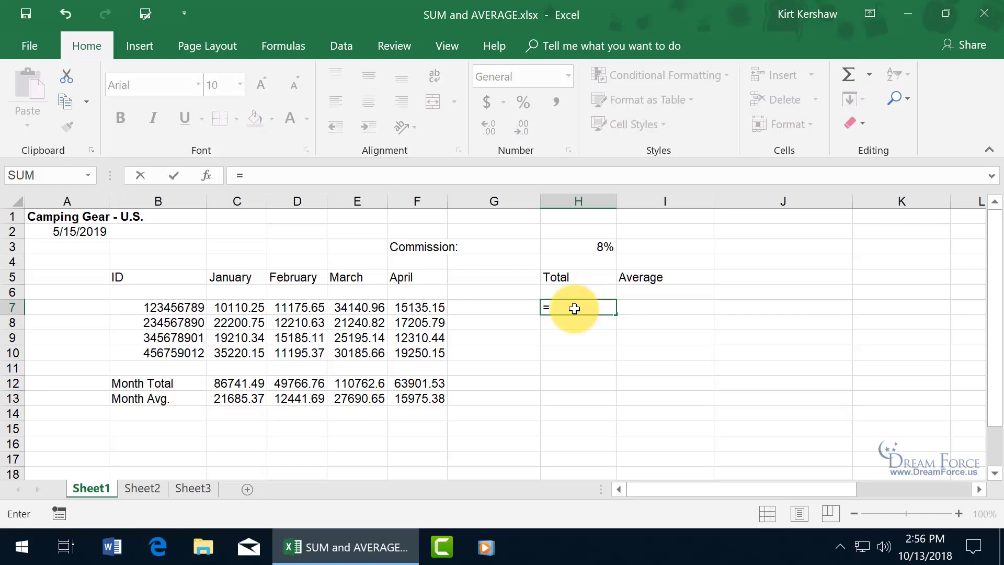
text(s)
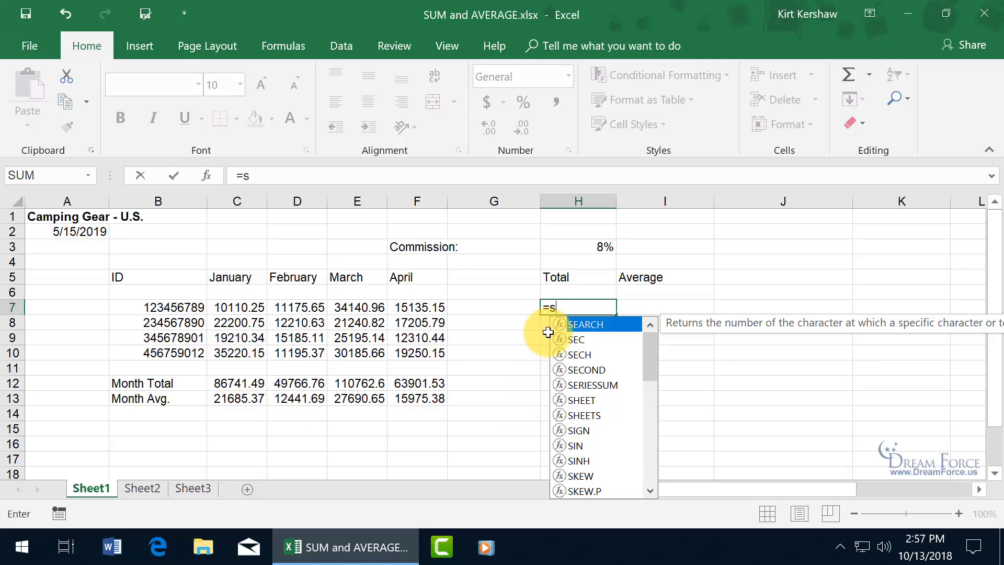
drag(648, 367, 650, 406)
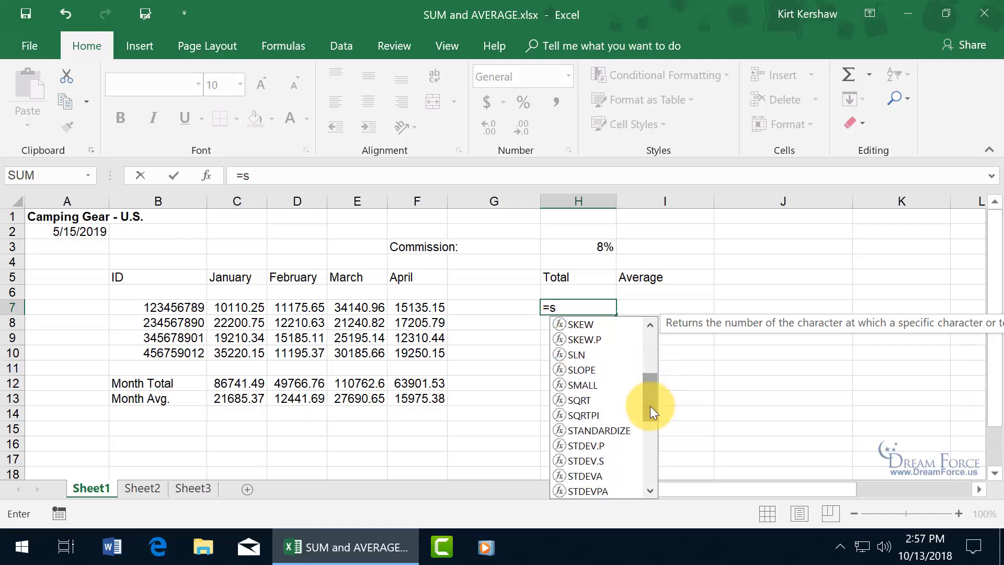
text(u)
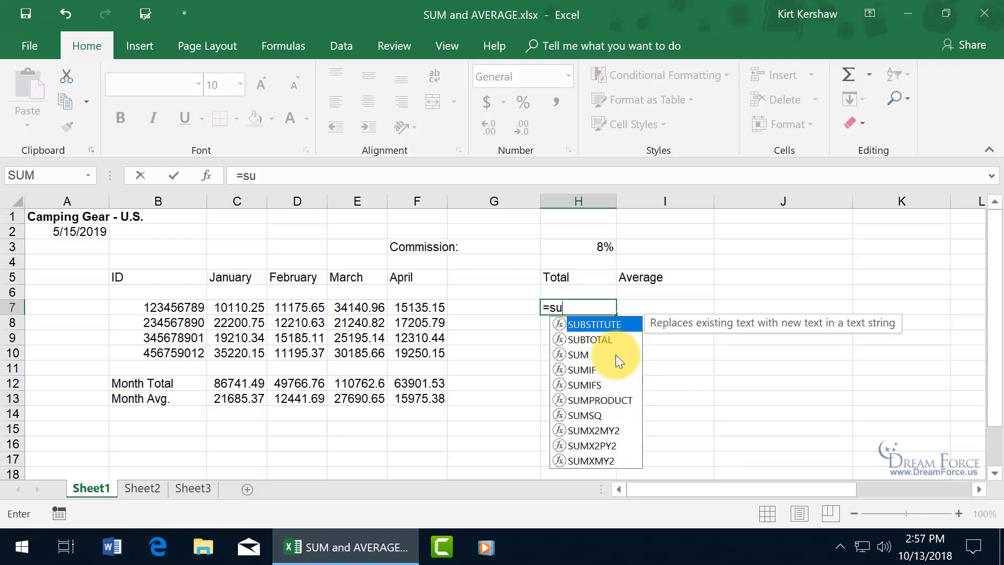
double_click(582, 354)
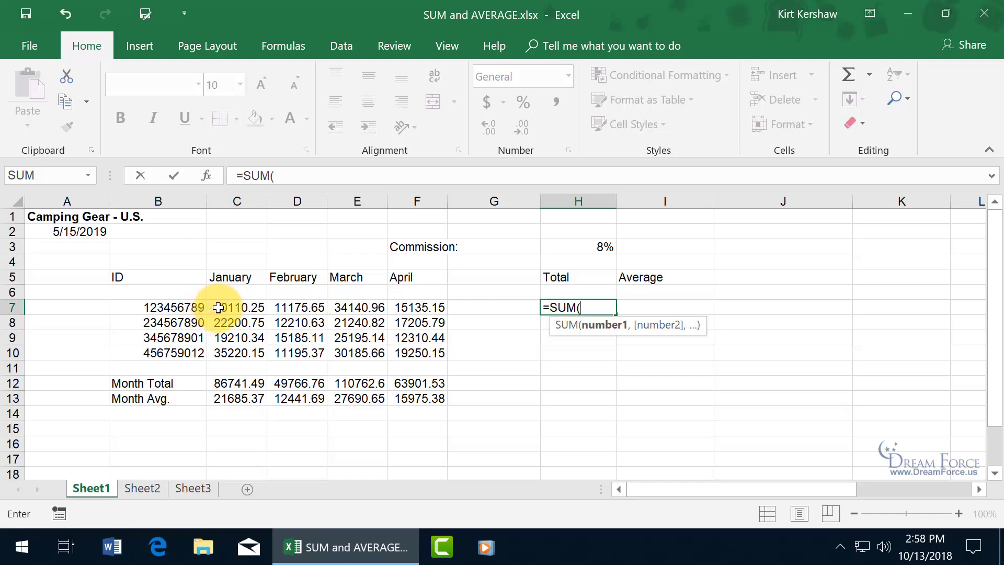
drag(218, 308, 406, 309)
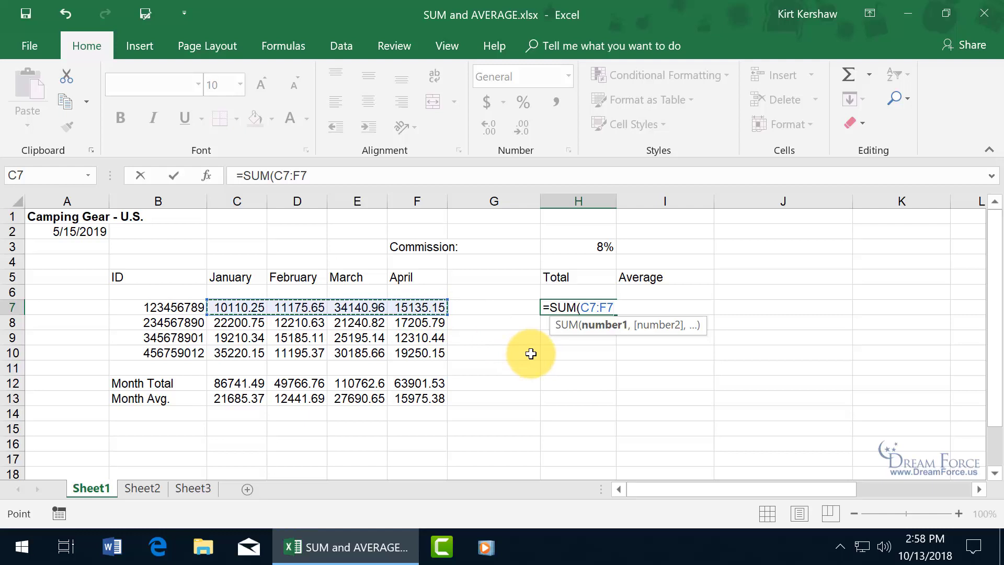
Move the unfinished SUM formula's range to C10:F10 and back to row 7, and resize it to C7:D9
click(379, 312)
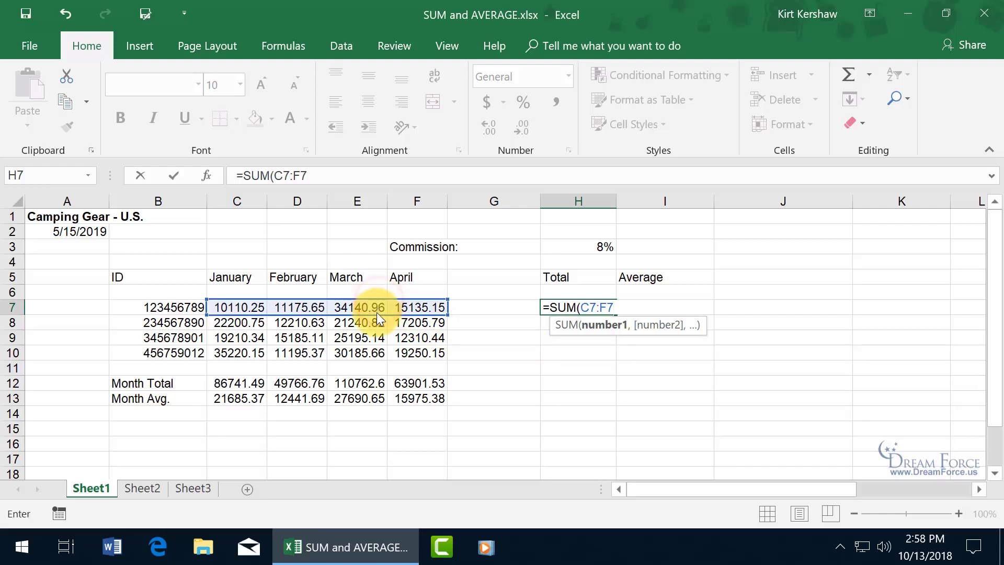
drag(377, 313, 377, 346)
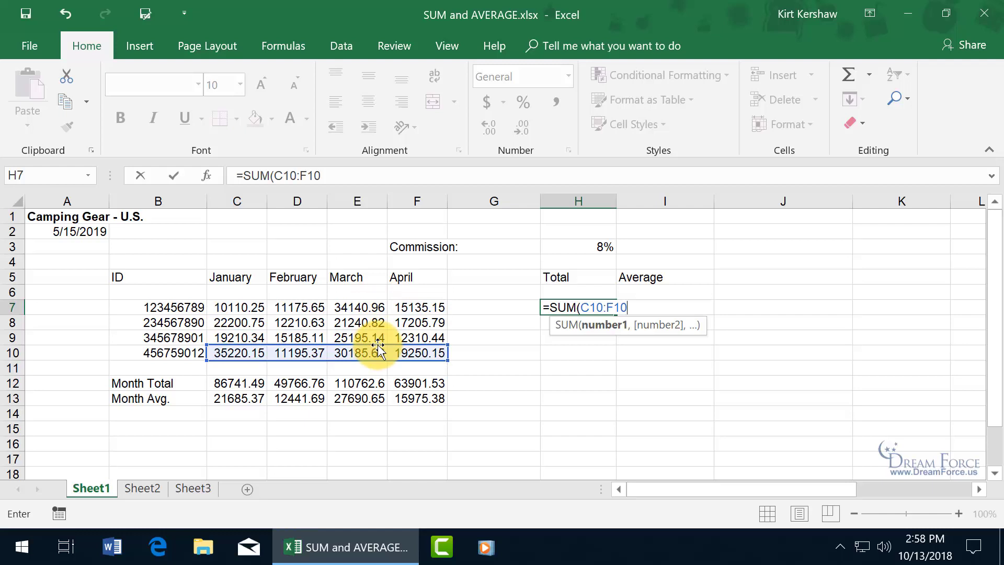
drag(379, 346, 382, 312)
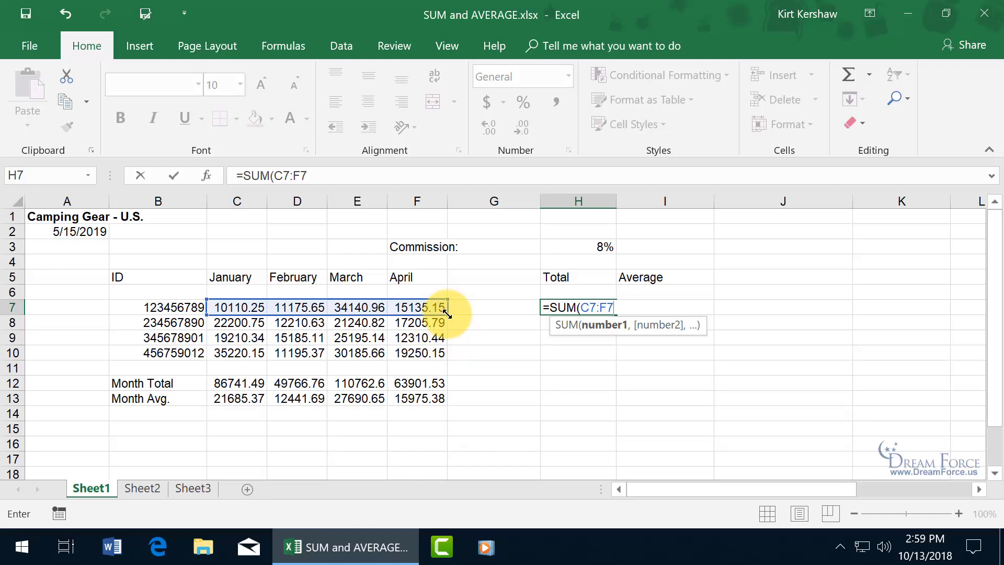
drag(447, 314, 316, 349)
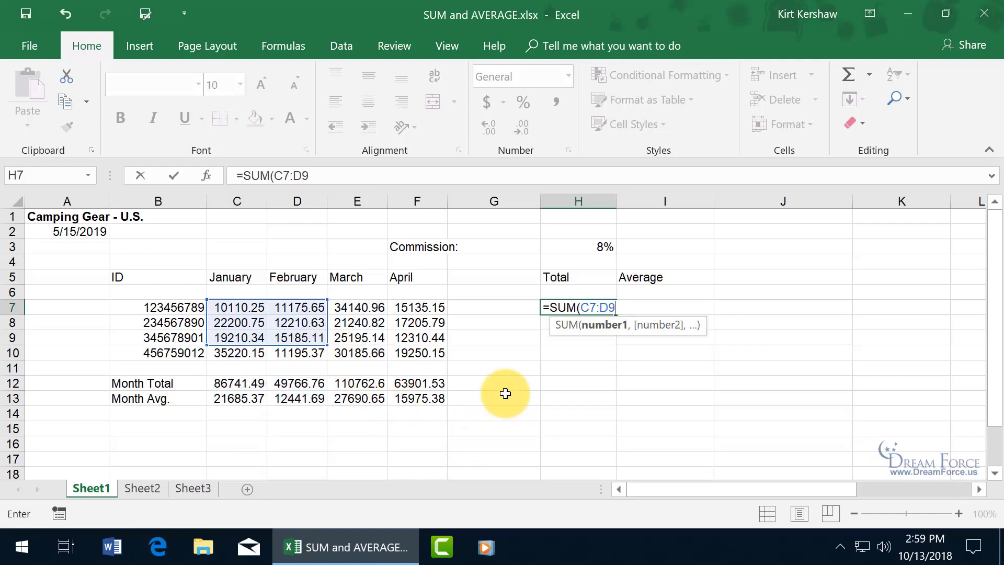
Add the April values F7:F10 as the second argument of the SUM formula in H7
text(,)
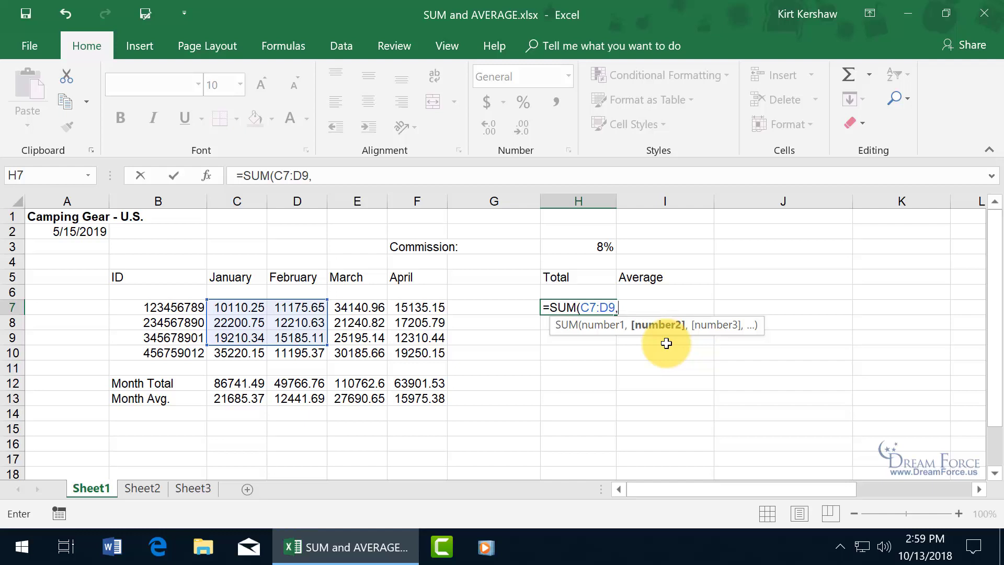
drag(402, 305, 415, 351)
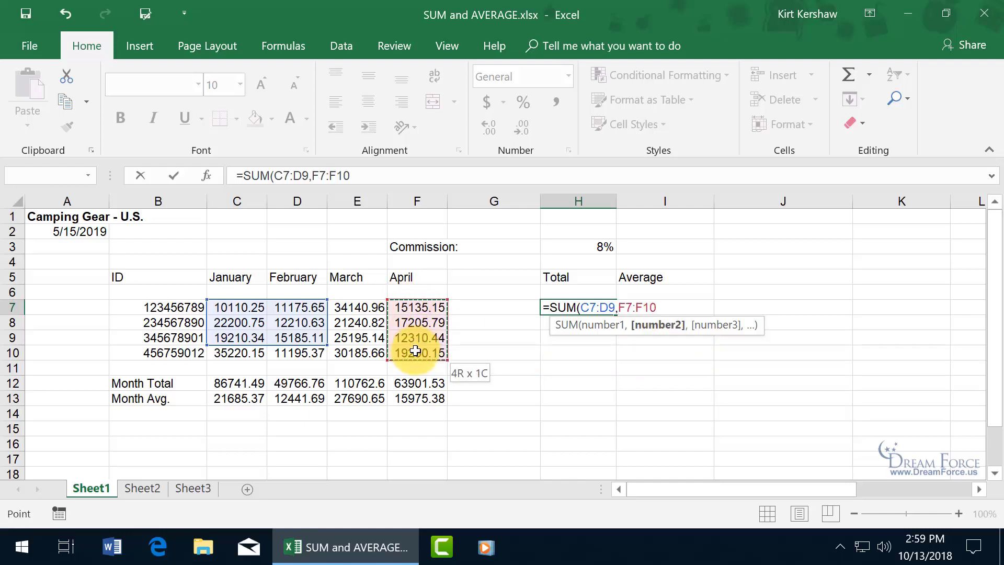
text(,)
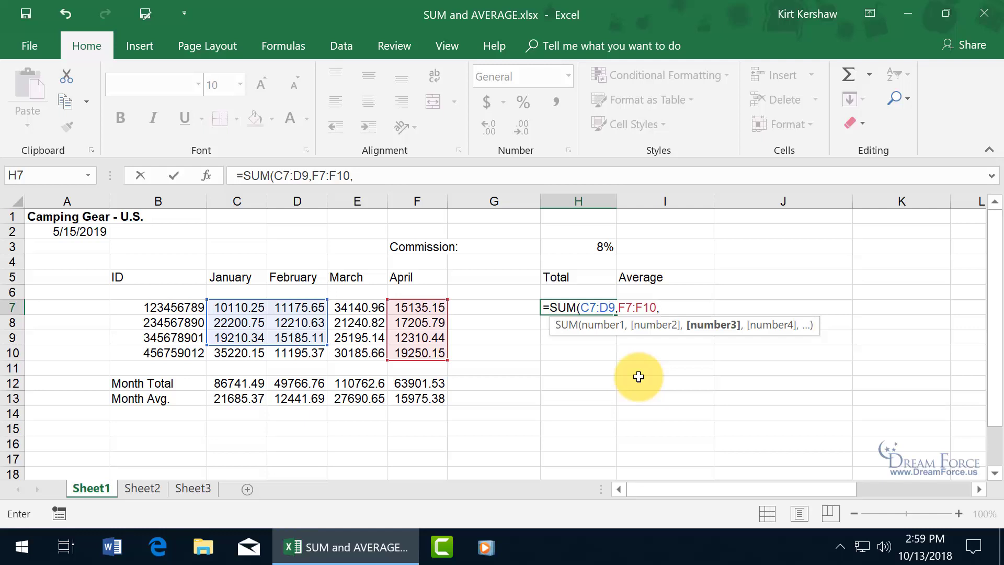
Remove the F7:F10 argument and cancel the formula entry in H7
key(BackSpace)
key(BackSpace)
key(BackSpace)
key(BackSpace)
key(BackSpace)
key(BackSpace)
key(BackSpace)
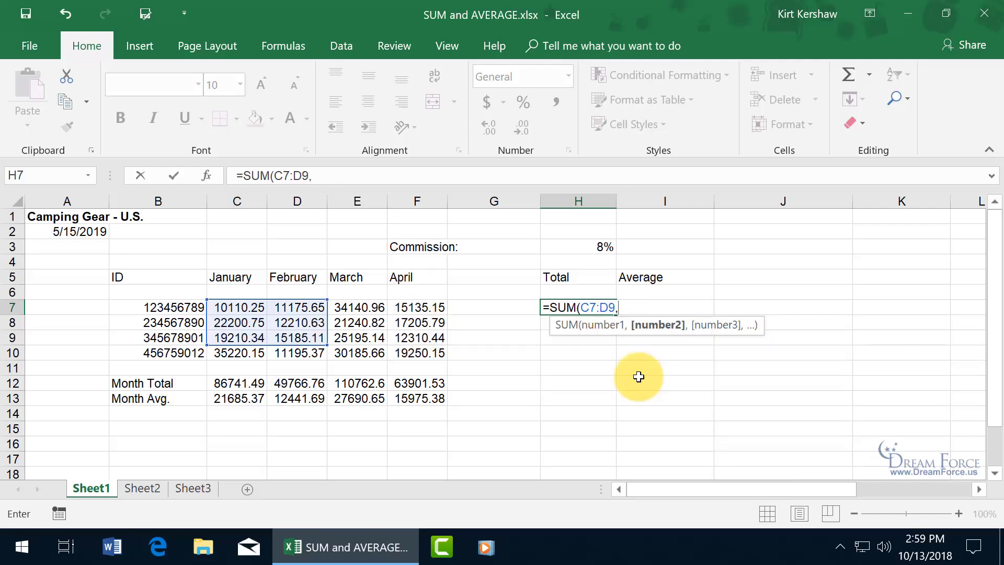
key(Escape)
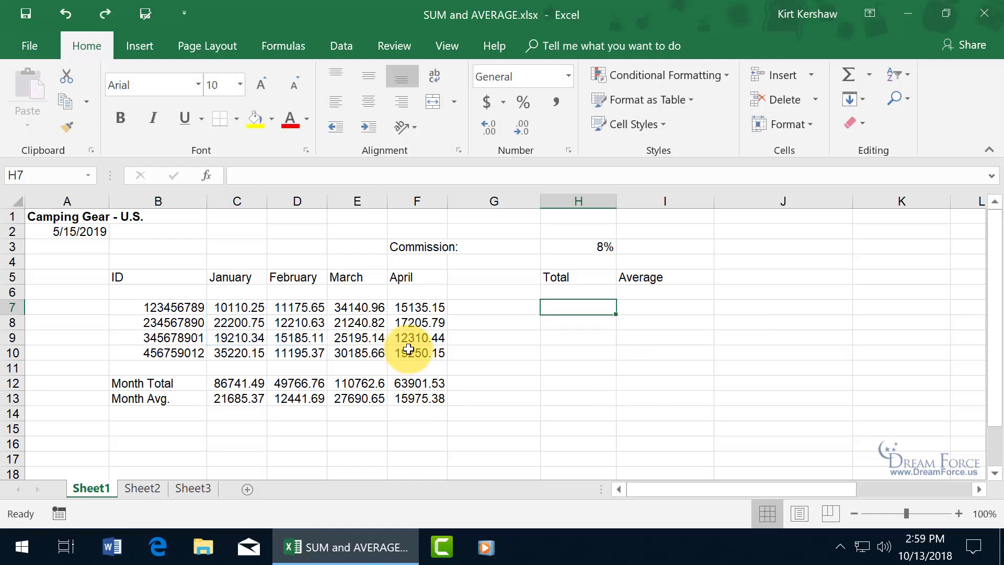
Enter a SUM formula in H7 that totals the January to April values in C7:F7
text(=)
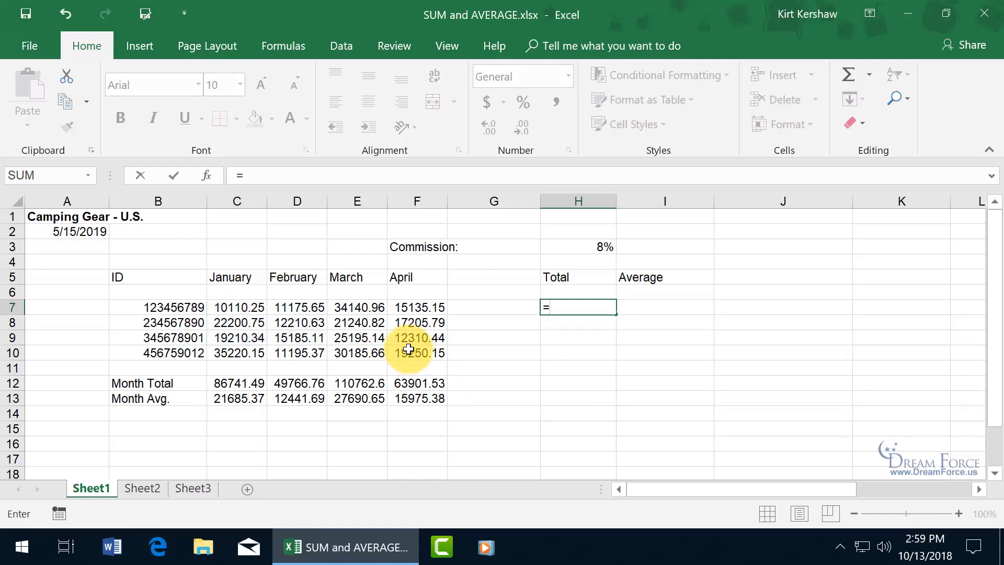
text(sum)
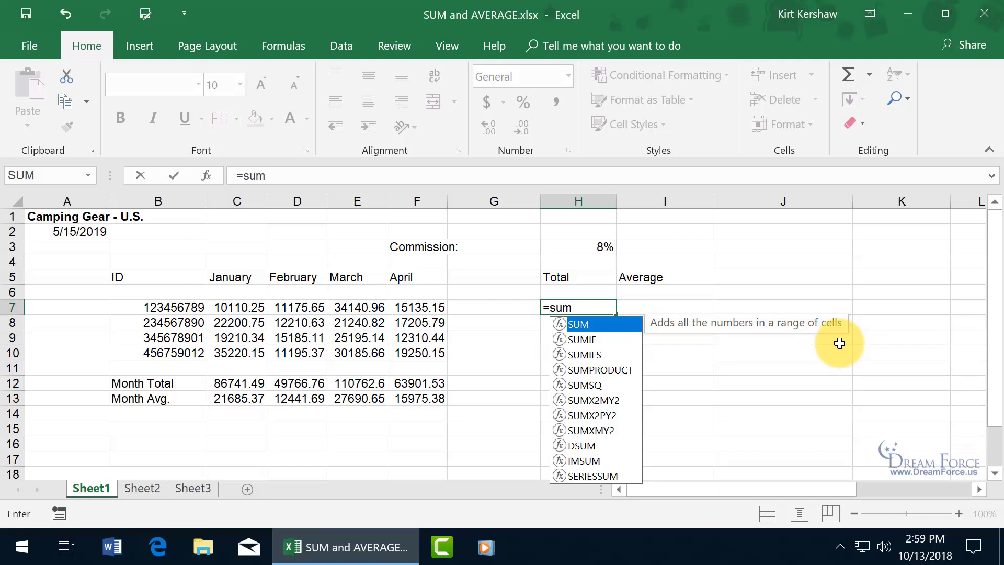
key(Tab)
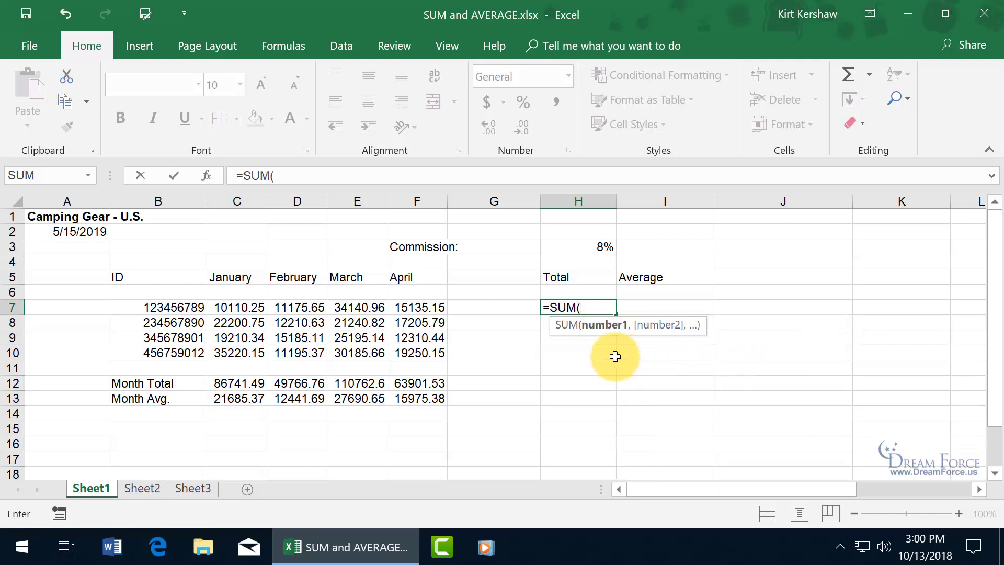
drag(407, 307, 257, 308)
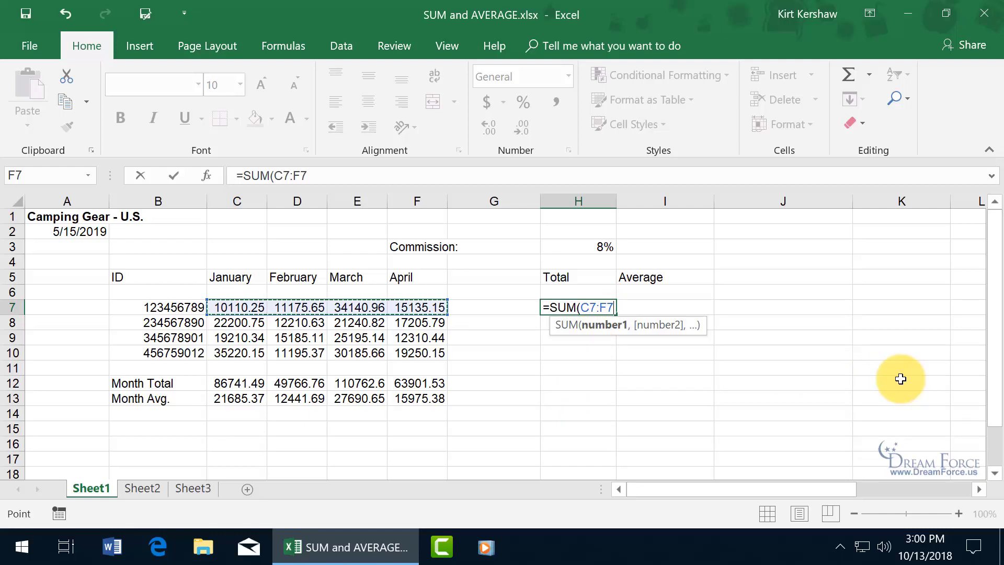
key(Return)
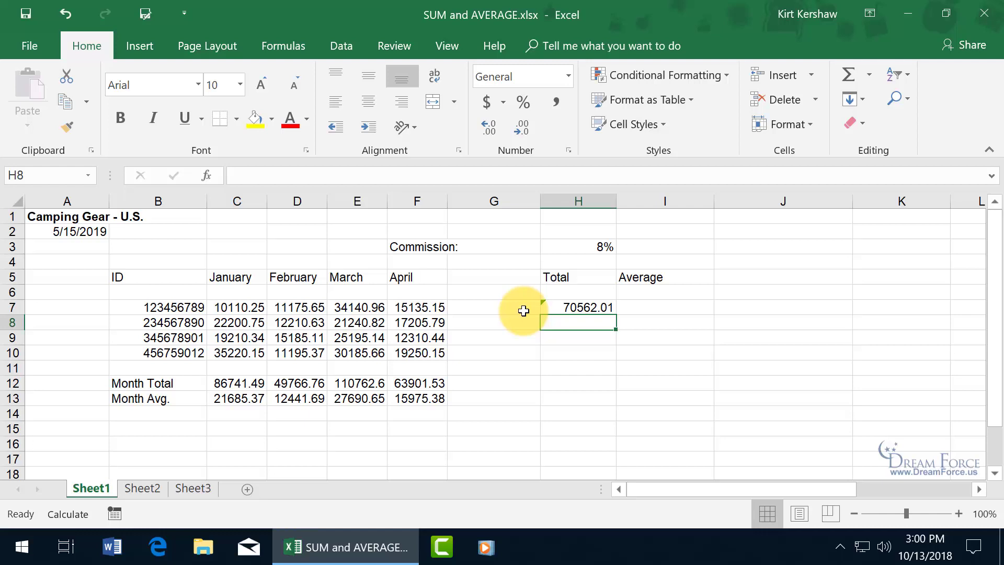
Check the H7 formula's error warning against the values in C7:F7, and ignore the error
click(565, 308)
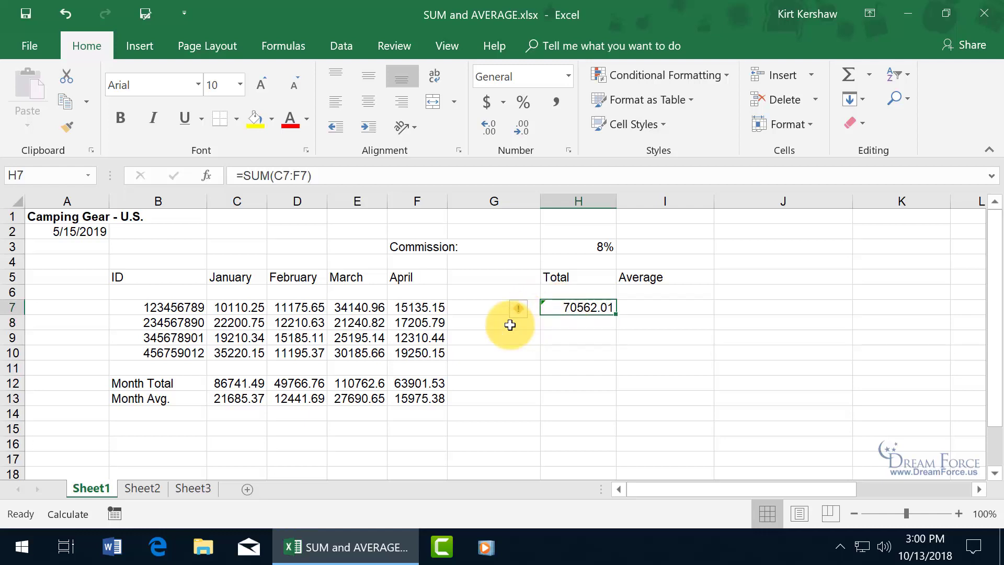
mouse_move(522, 311)
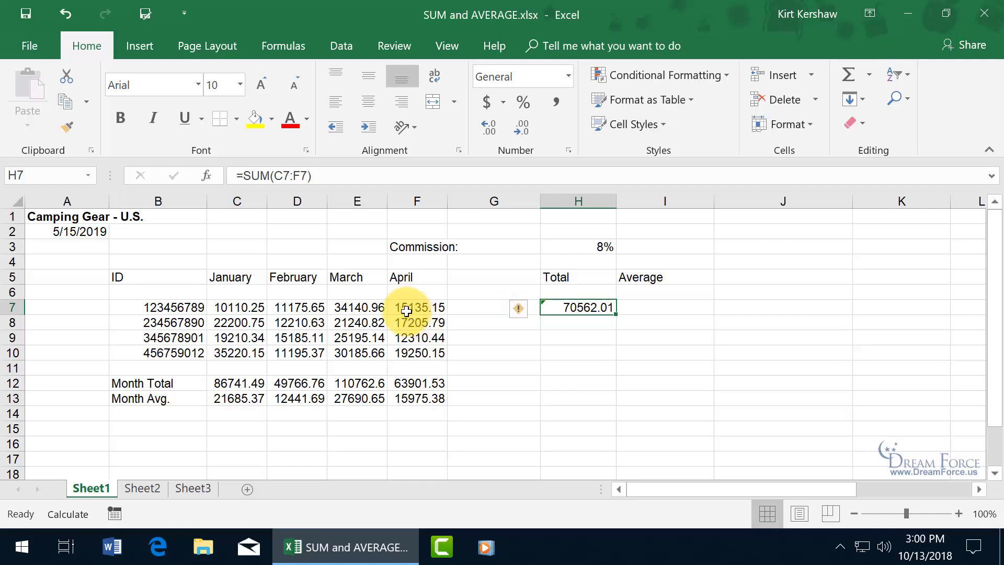
drag(408, 308, 238, 308)
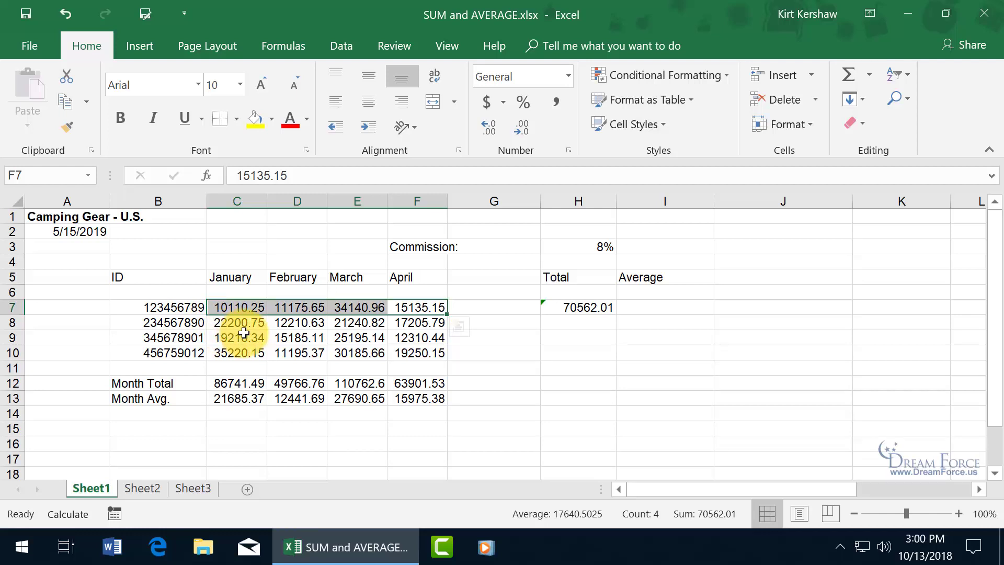
click(549, 309)
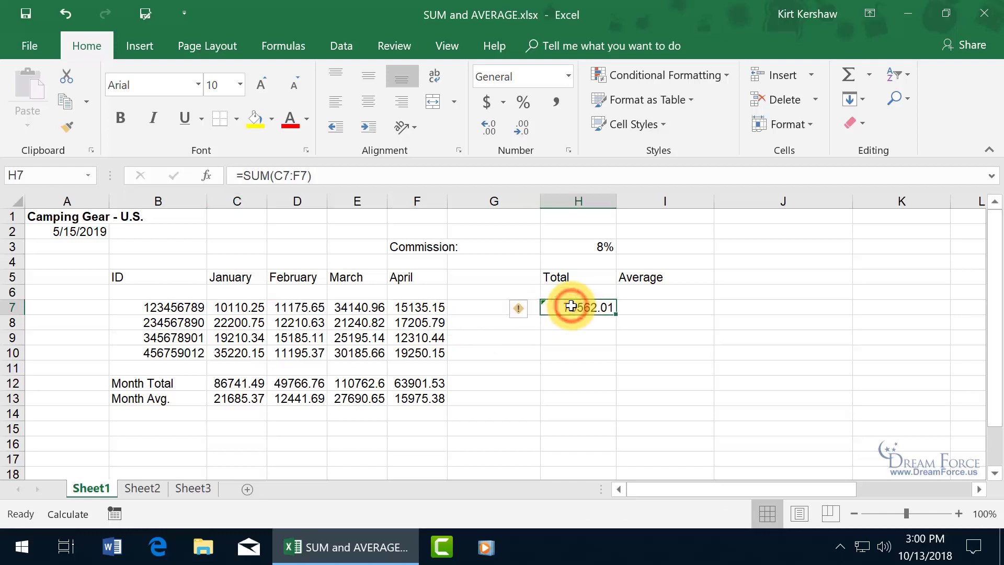
mouse_move(520, 312)
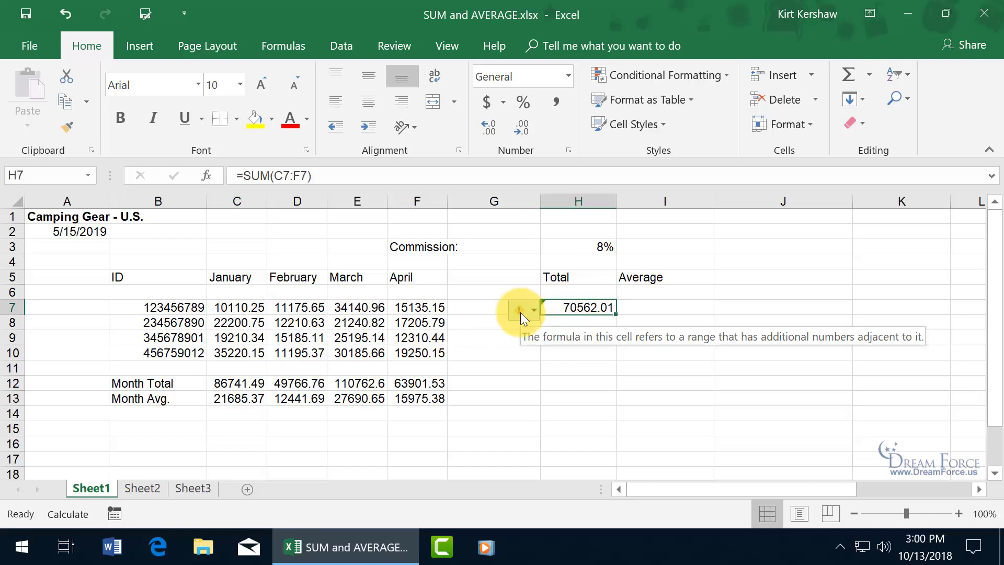
click(532, 313)
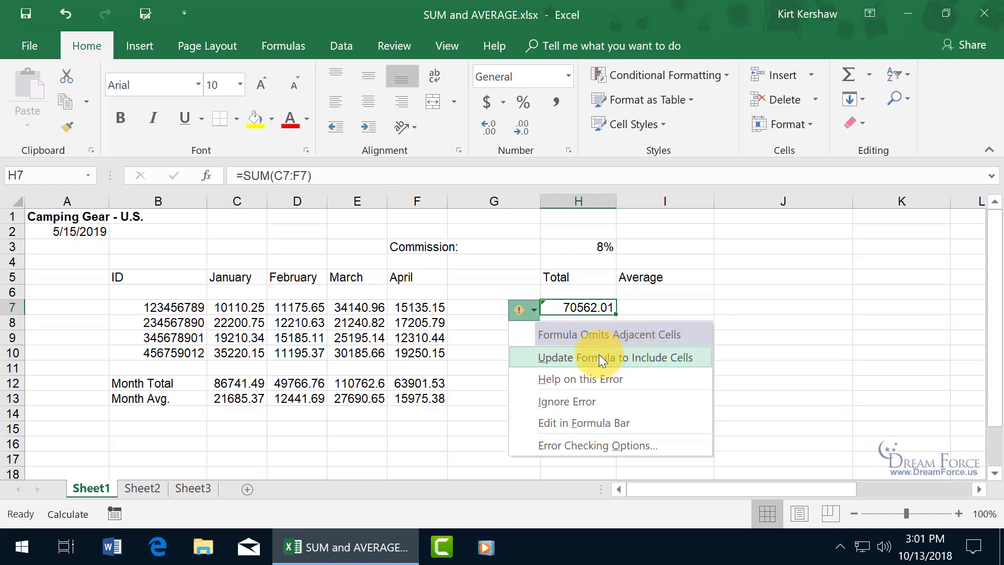
click(576, 399)
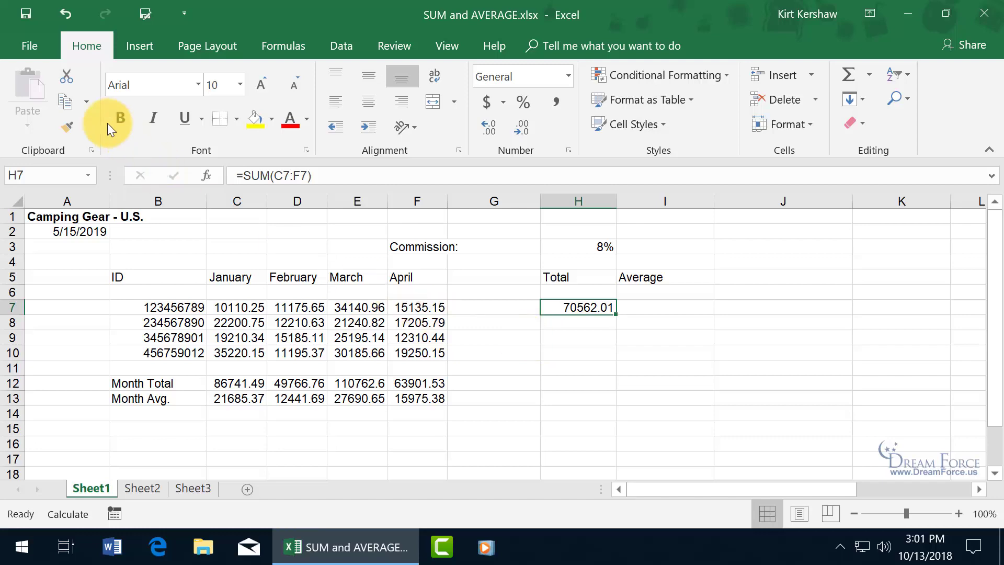
Open the Formulas settings in the Excel Options dialog
click(22, 46)
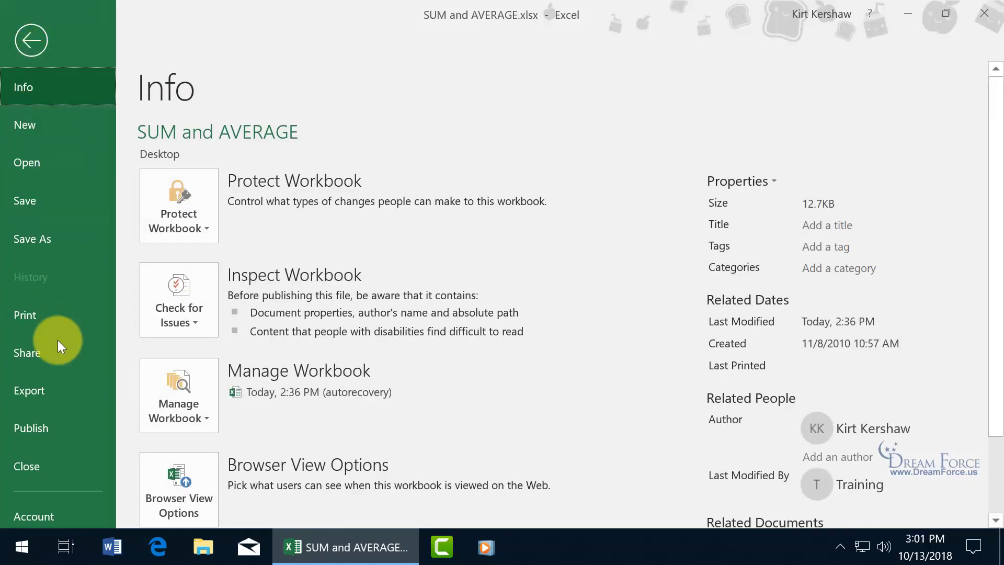
scroll(53, 366, down, 2)
click(51, 488)
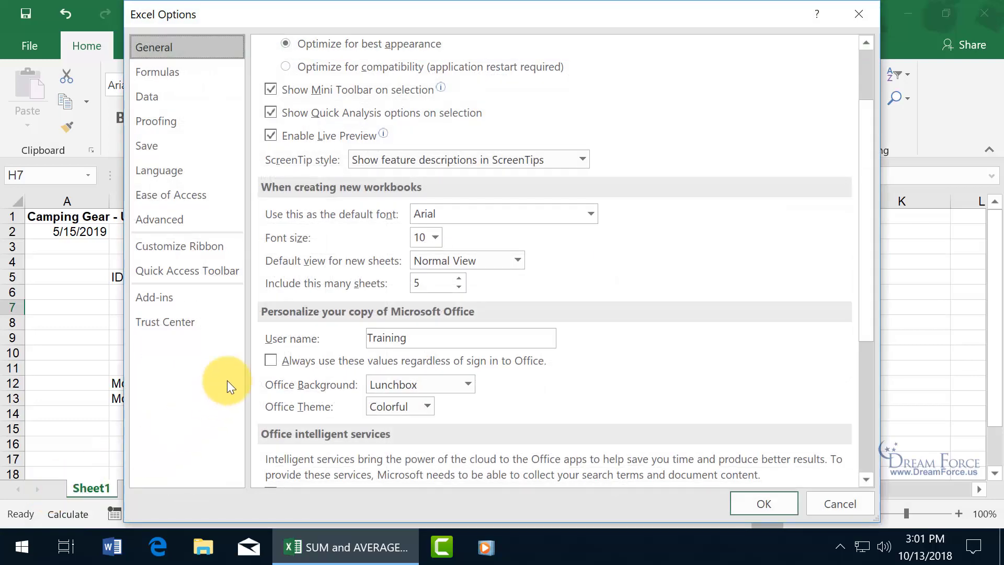
click(178, 71)
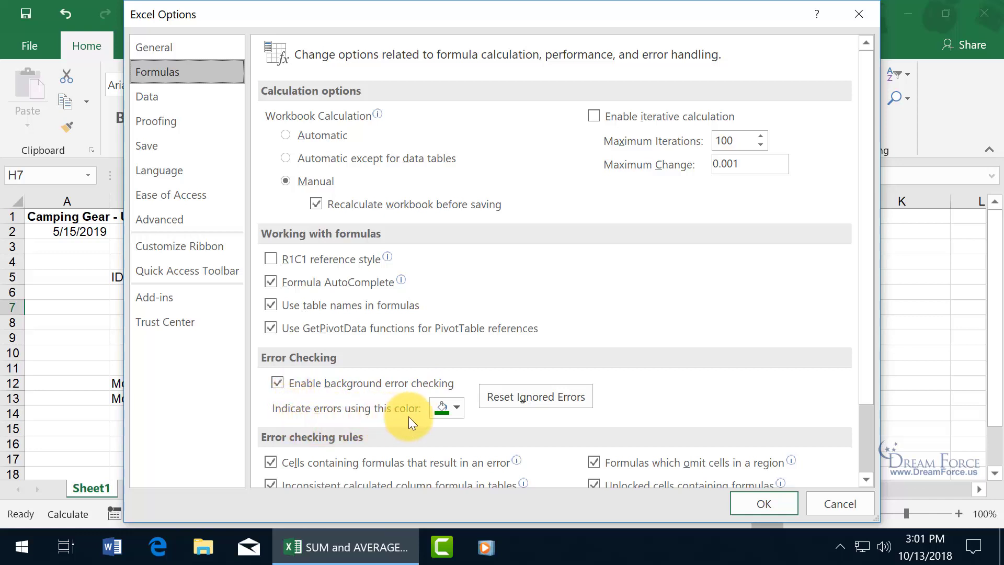
Switch background error checking off and back on, and reset the ignored errors
click(450, 409)
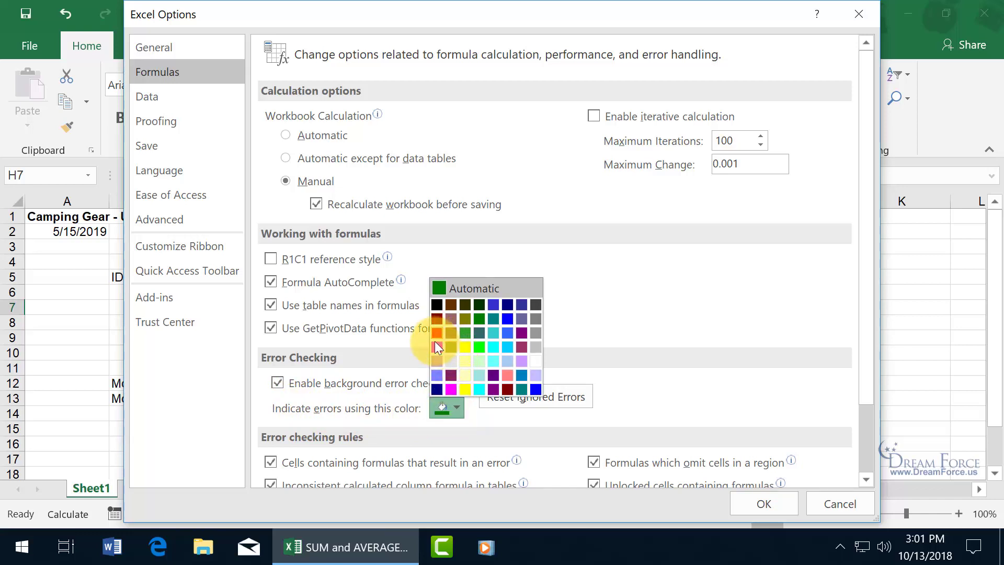
click(400, 390)
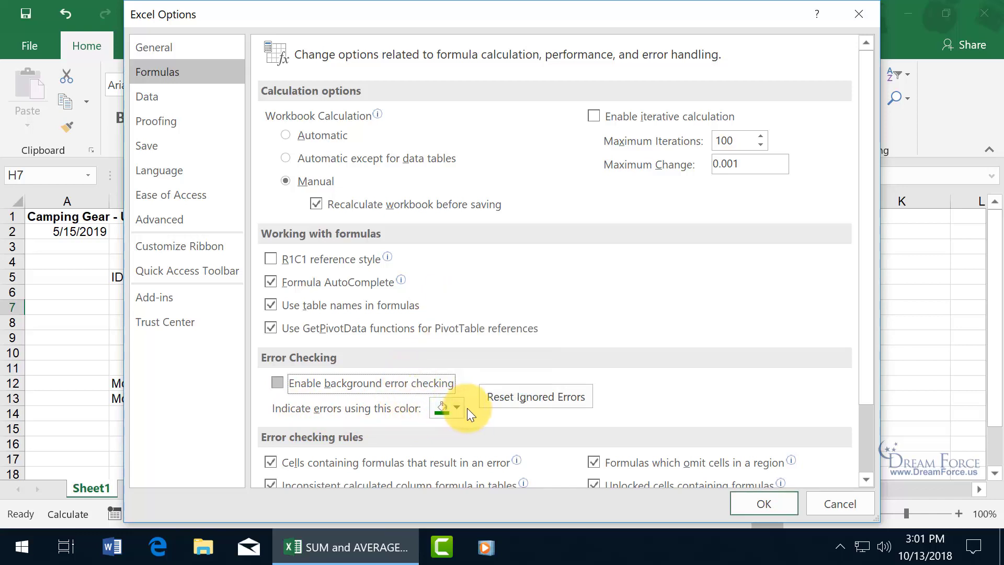
click(277, 380)
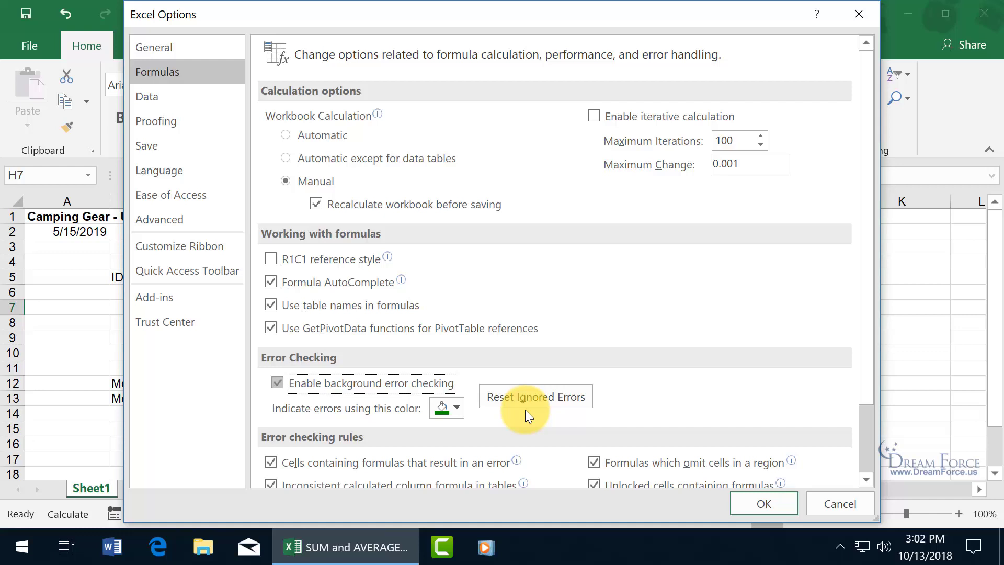
click(532, 394)
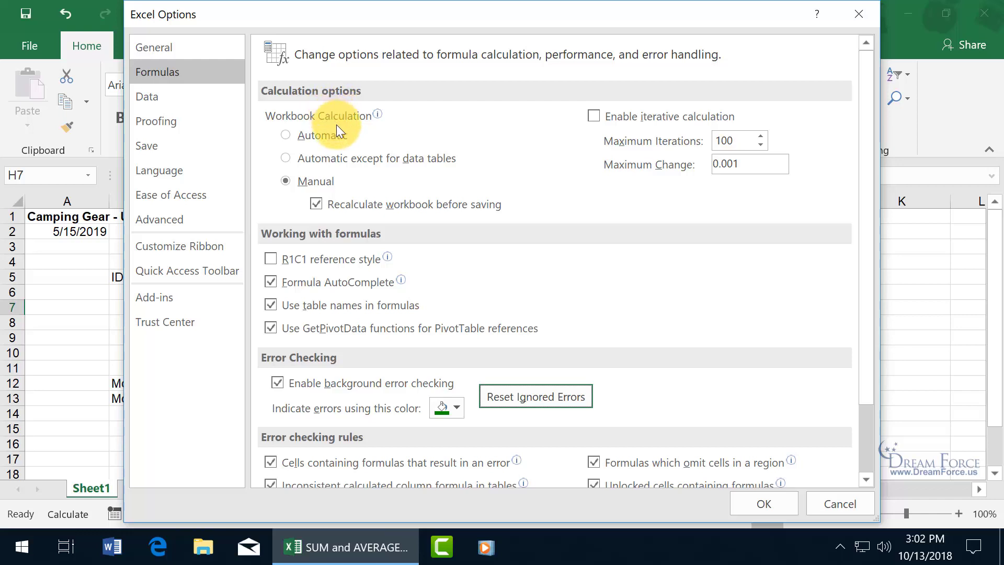
mouse_move(337, 125)
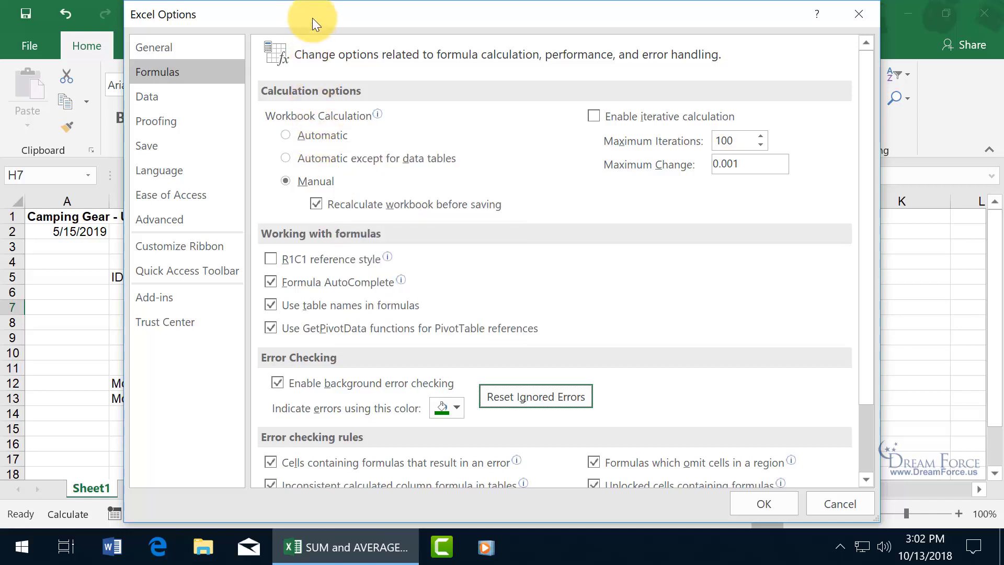
Set the workbook calculation option to Automatic and apply the Excel options
drag(309, 14, 755, 115)
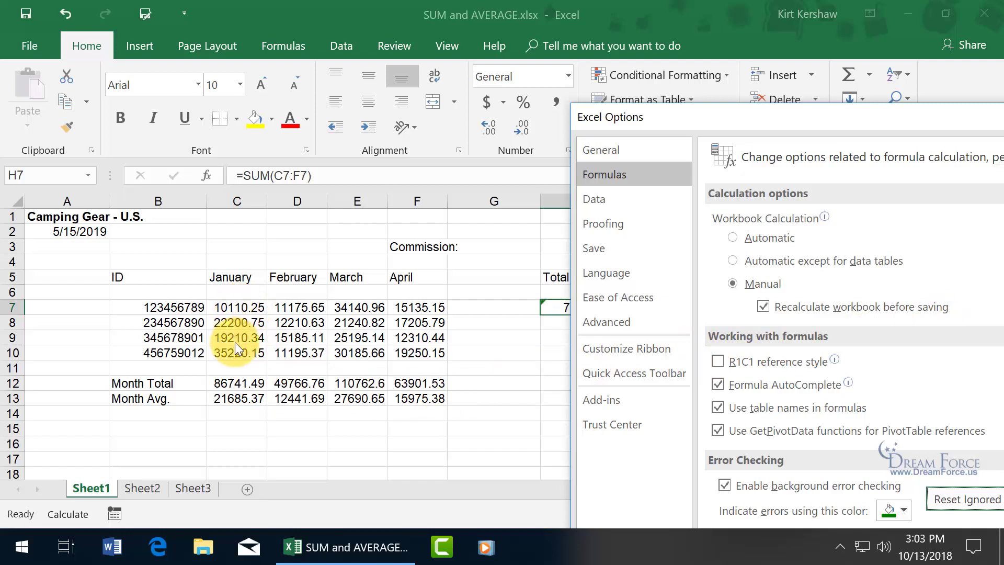
click(734, 237)
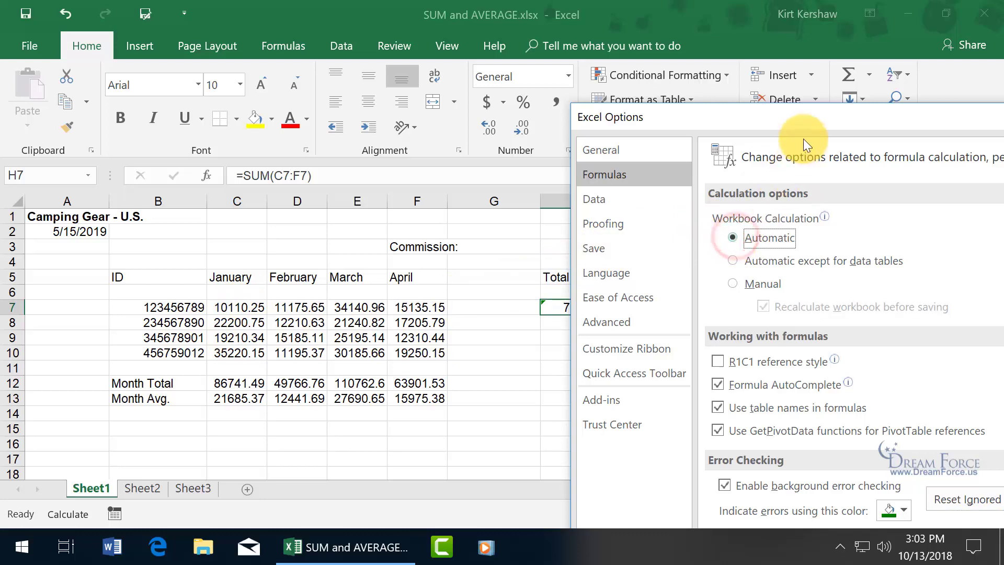
drag(796, 117, 303, 15)
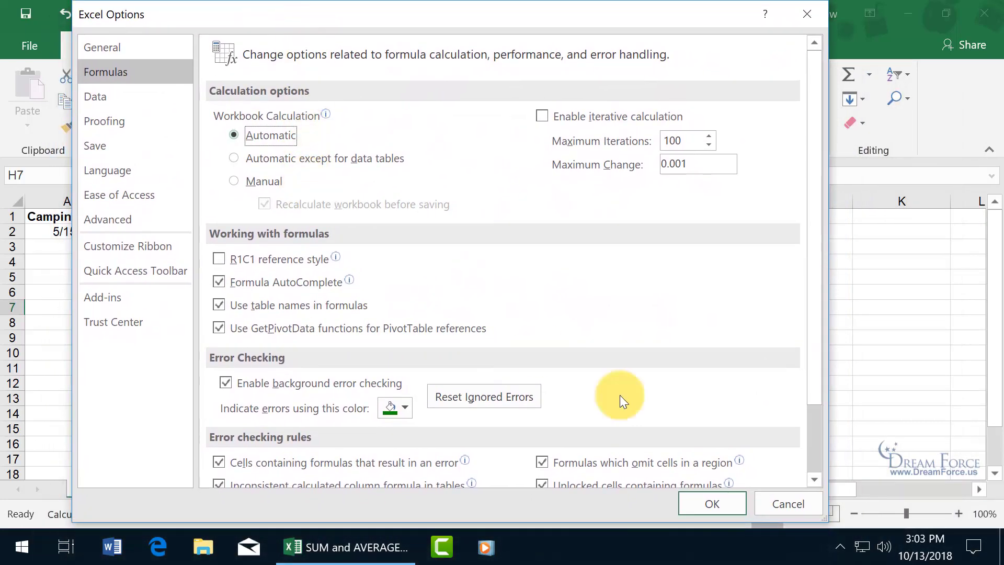
click(695, 501)
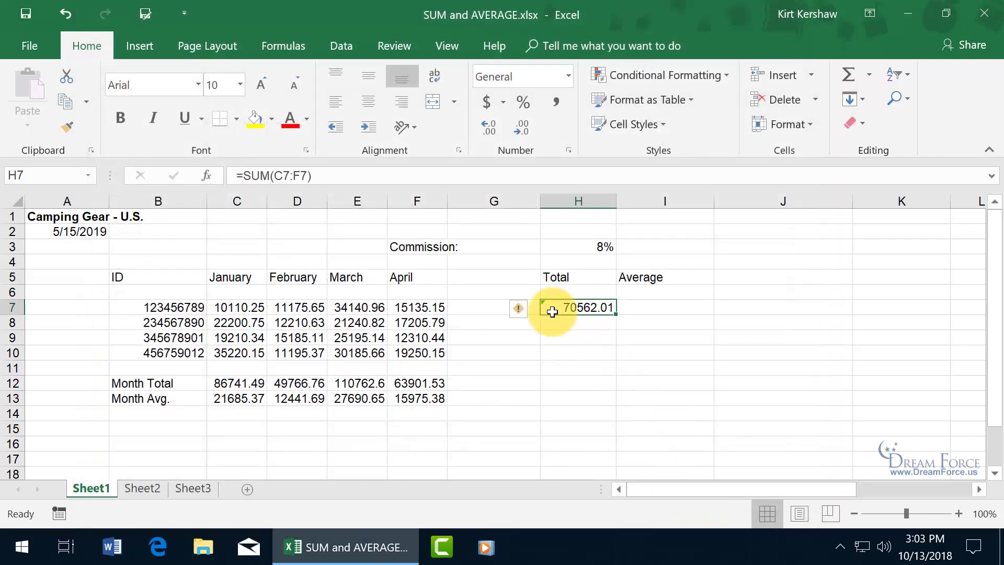
Test automatic recalculation by setting the January value in C7 to 1, and undo the change
click(235, 308)
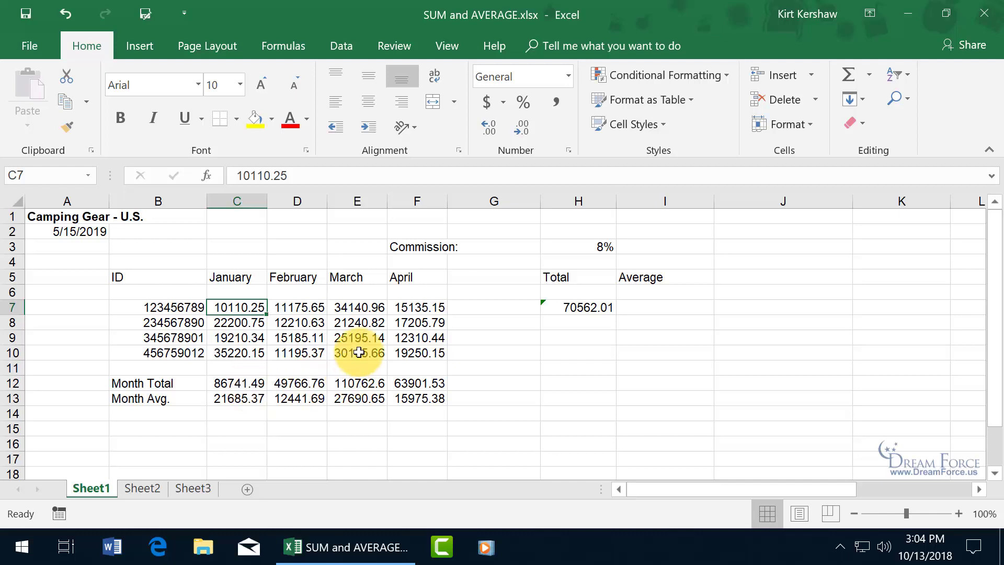
text(1)
key(Return)
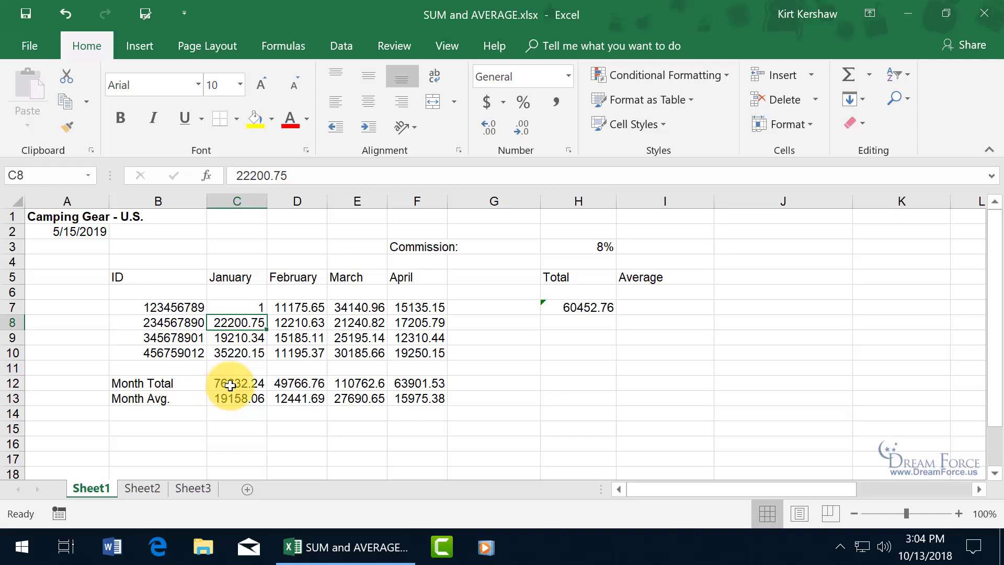
click(64, 13)
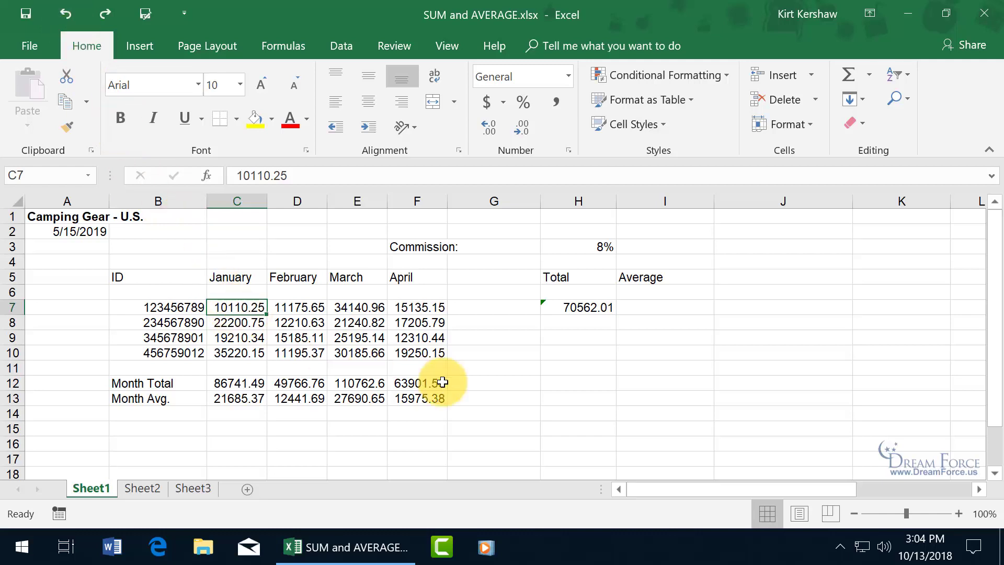
Enter a SUM formula in H8 that totals C8:F8, and check its result against the sum of those cells
click(590, 324)
text(=)
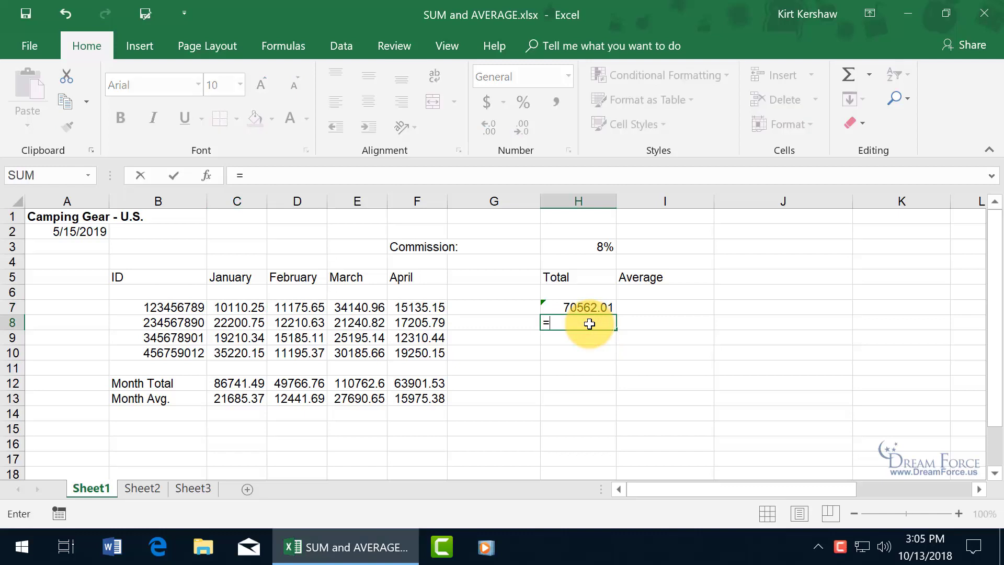
text(sum)
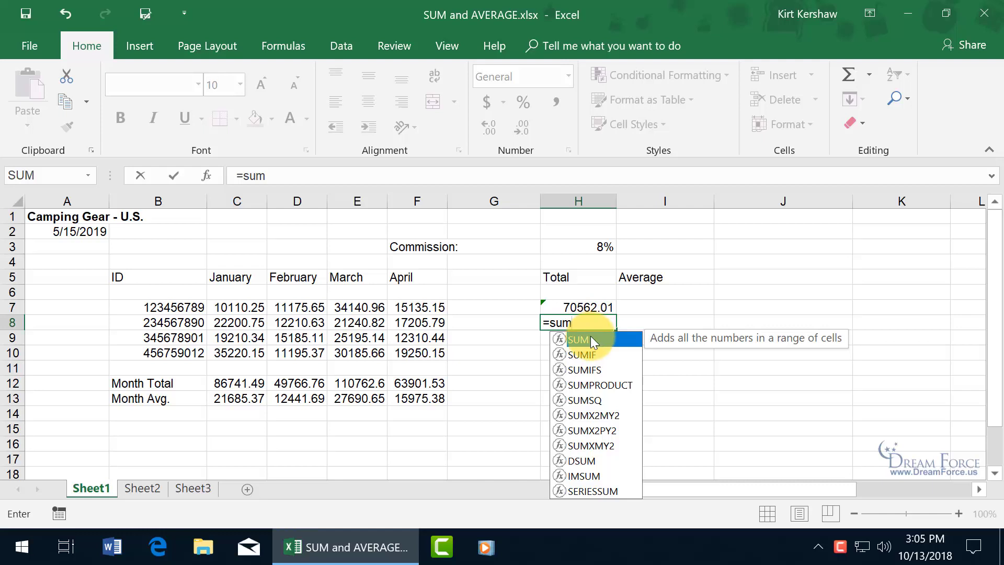
text(()
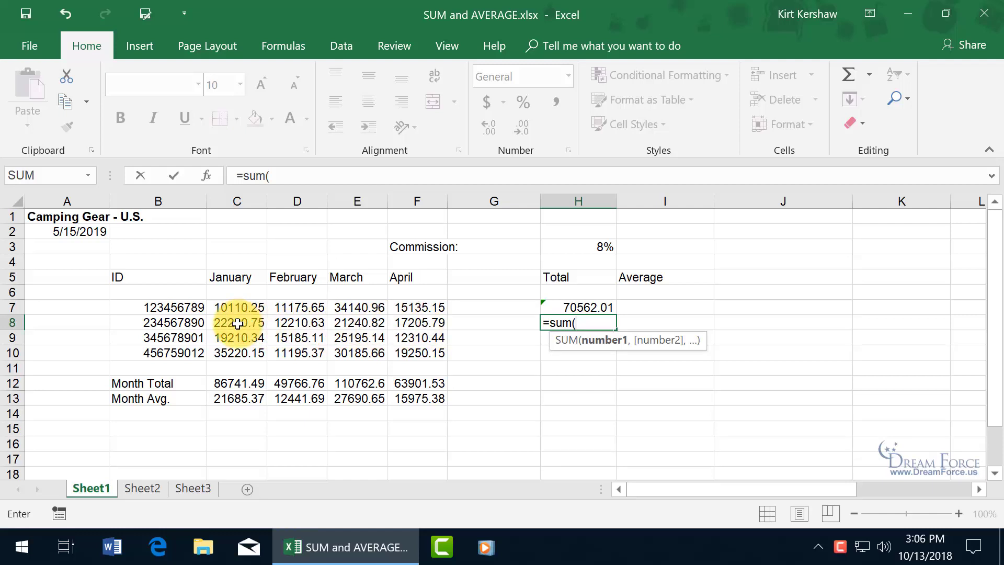
text(c8)
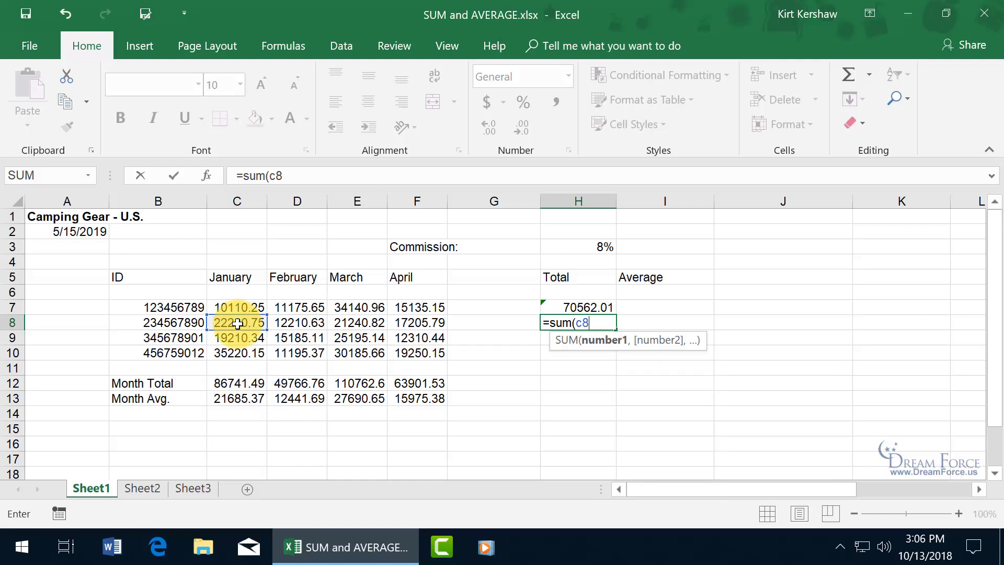
text(:f)
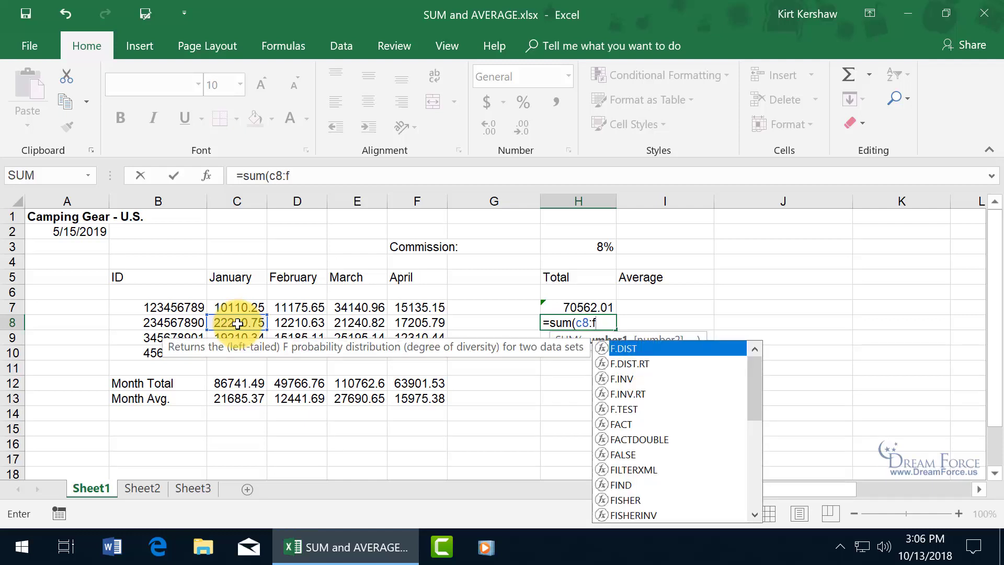
text(8)
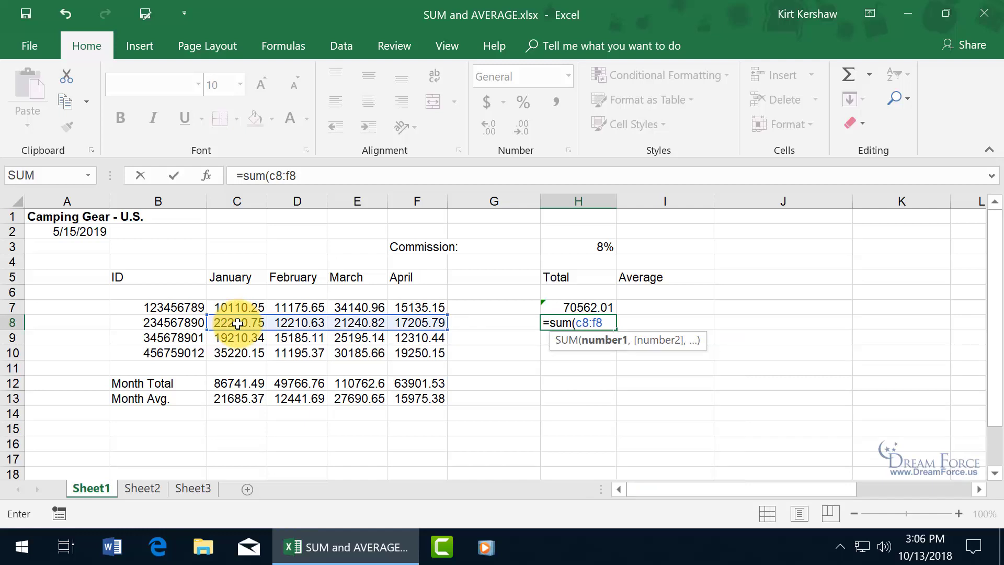
key(Return)
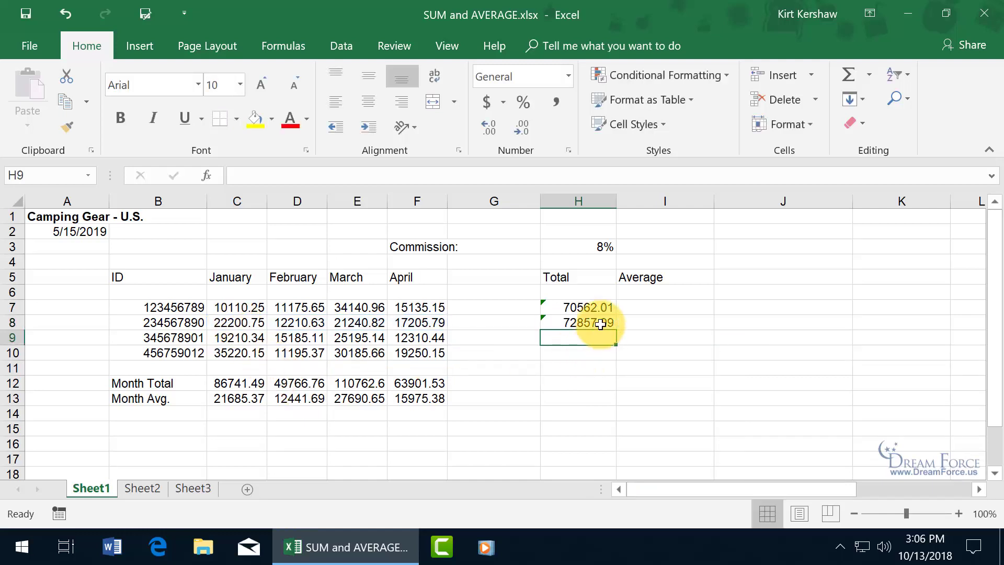
click(601, 324)
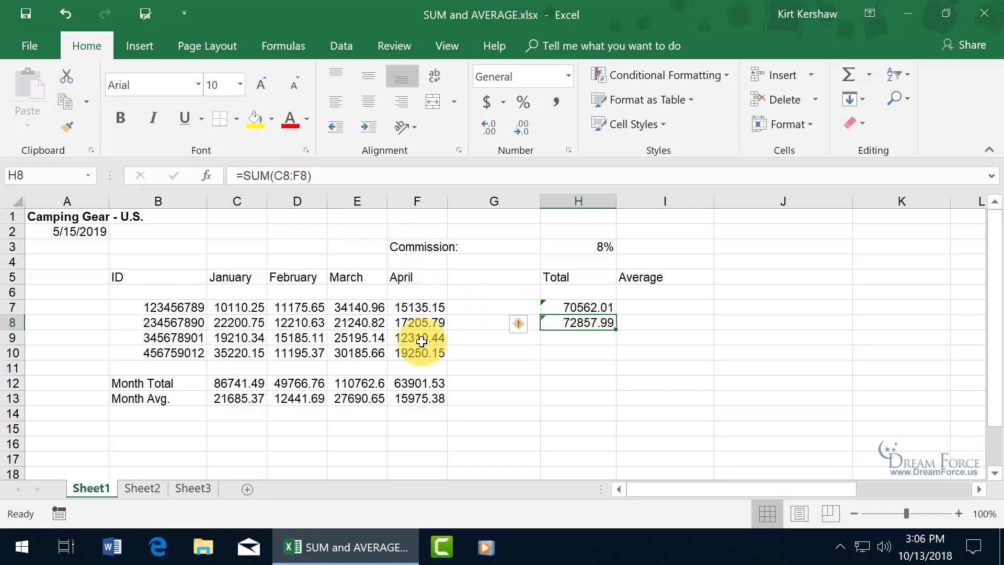
drag(237, 322, 419, 320)
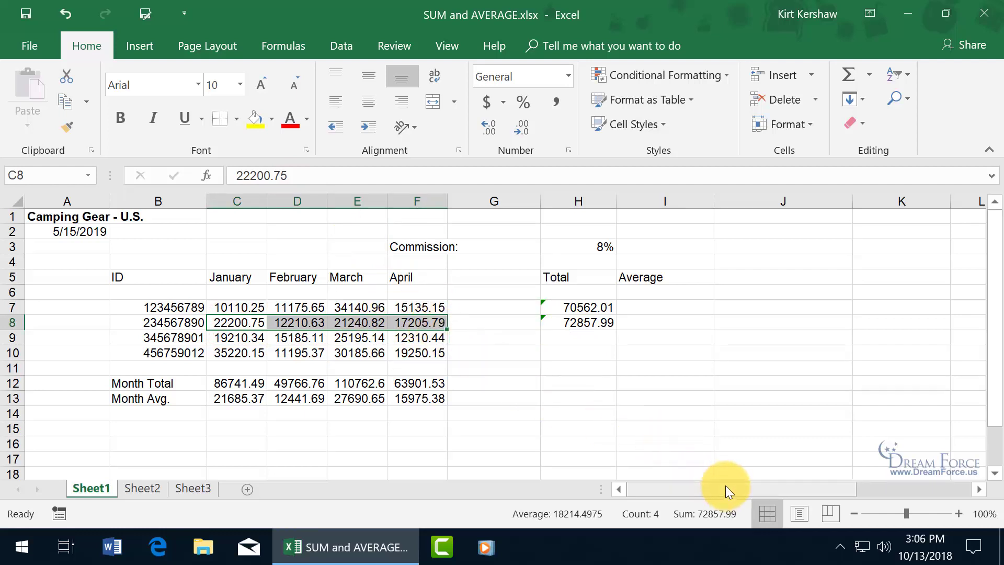
click(587, 340)
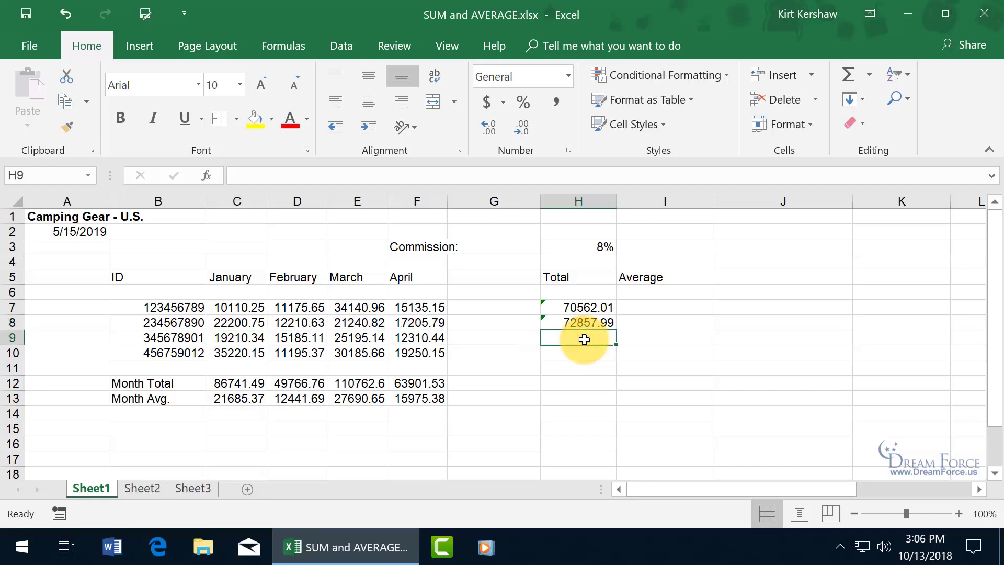
text(=su)
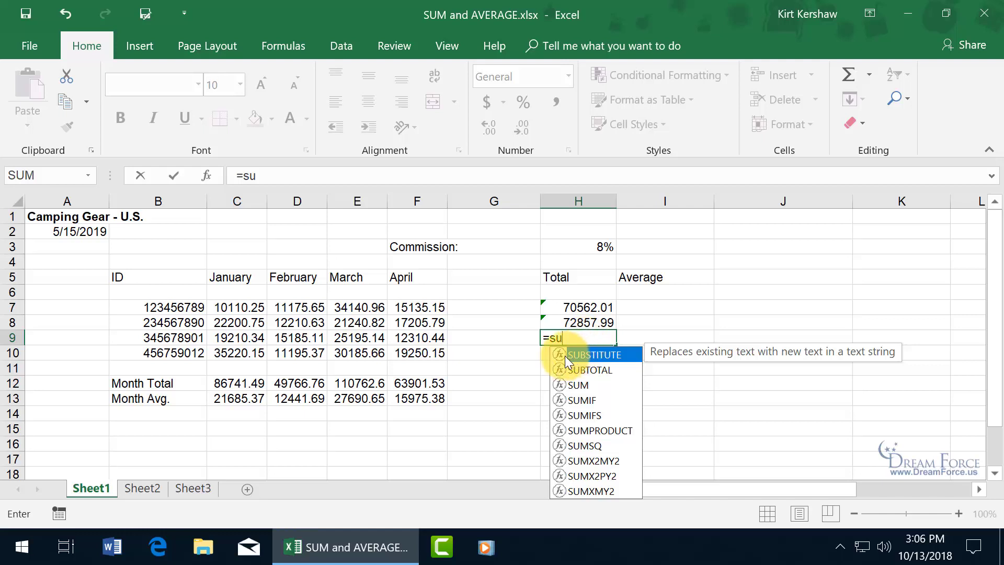
key(Escape)
key(Escape)
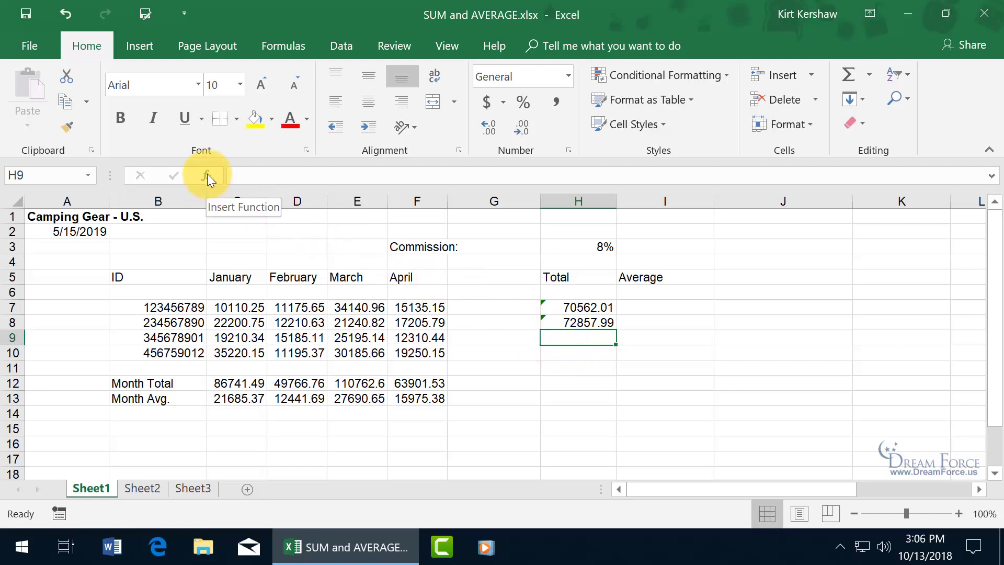
Open Insert Function for H9 and browse the Date & Time category, including the DAY description, and the All category
click(294, 48)
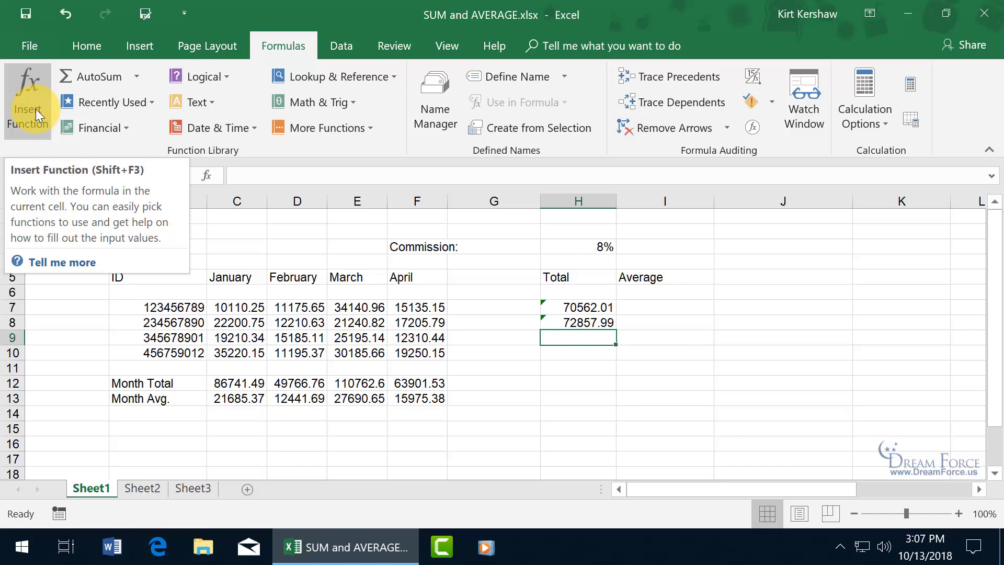
click(209, 174)
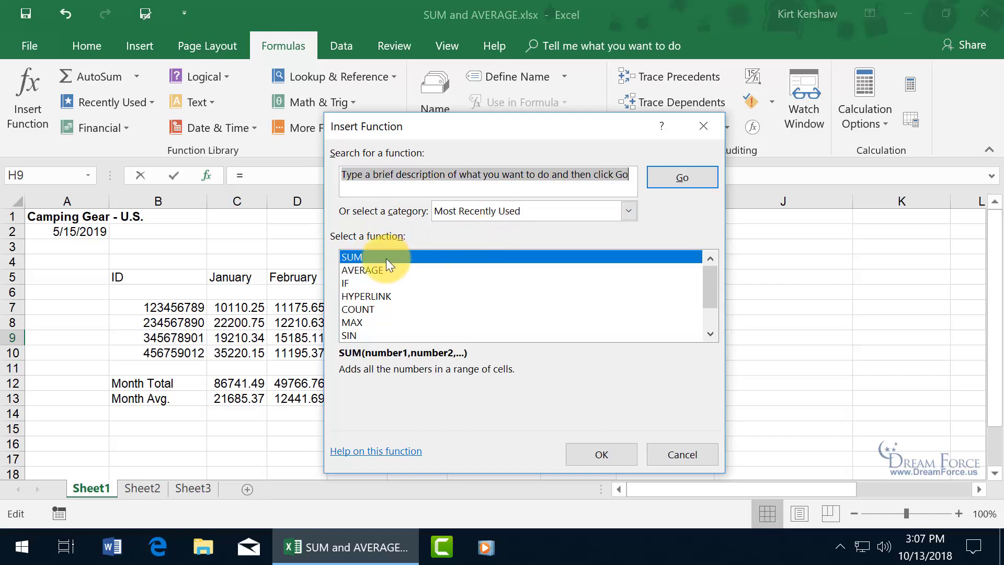
click(629, 211)
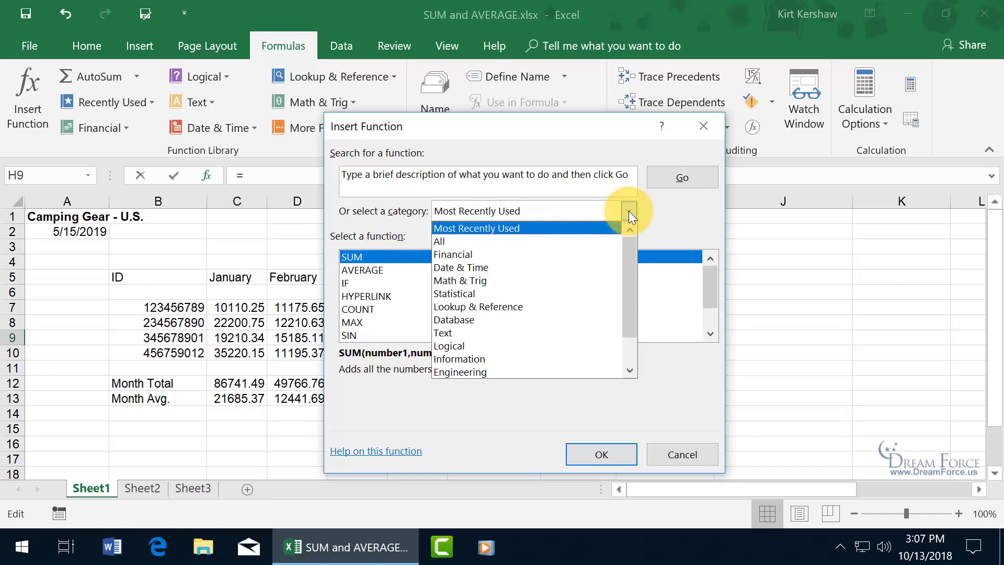
click(516, 268)
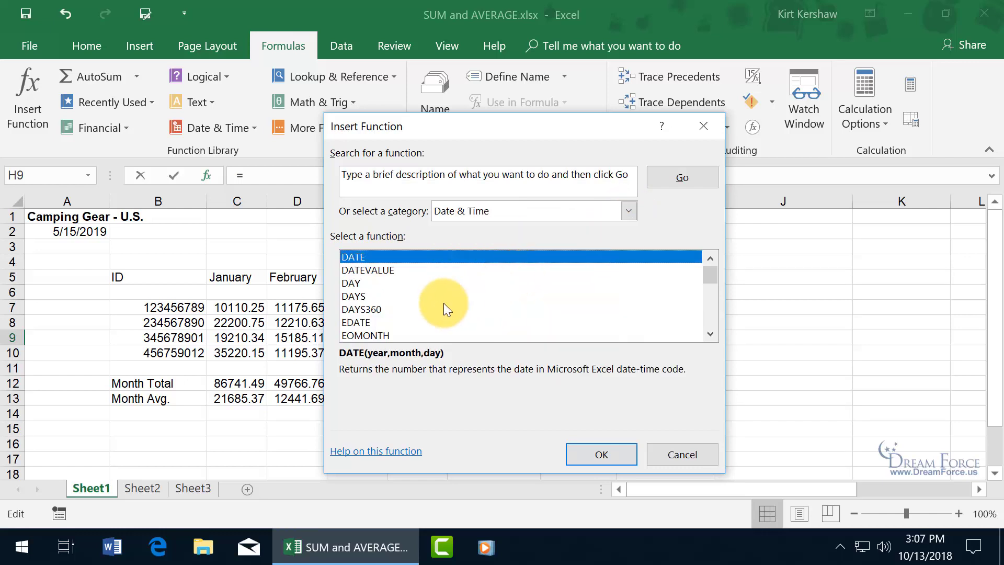
click(361, 285)
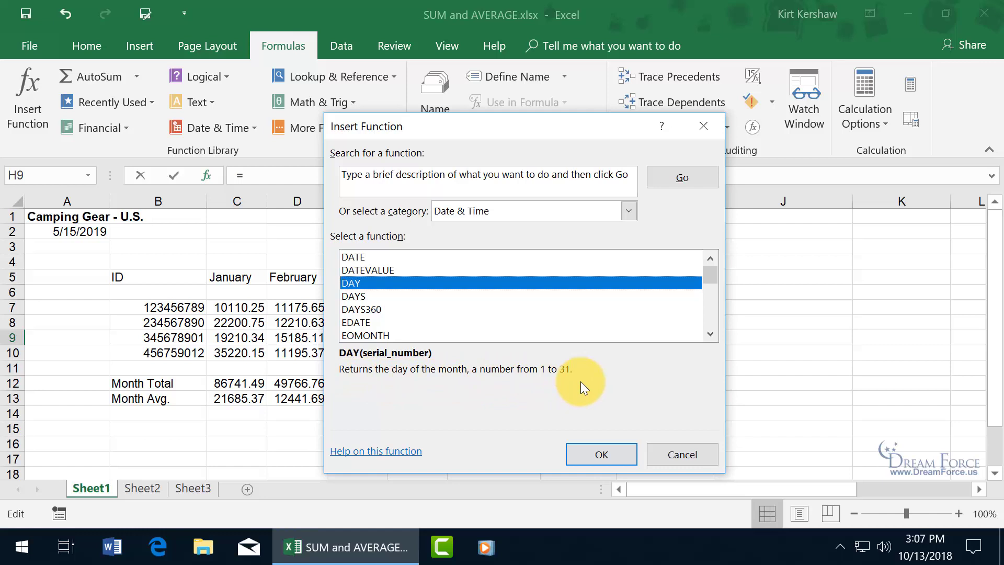
click(629, 211)
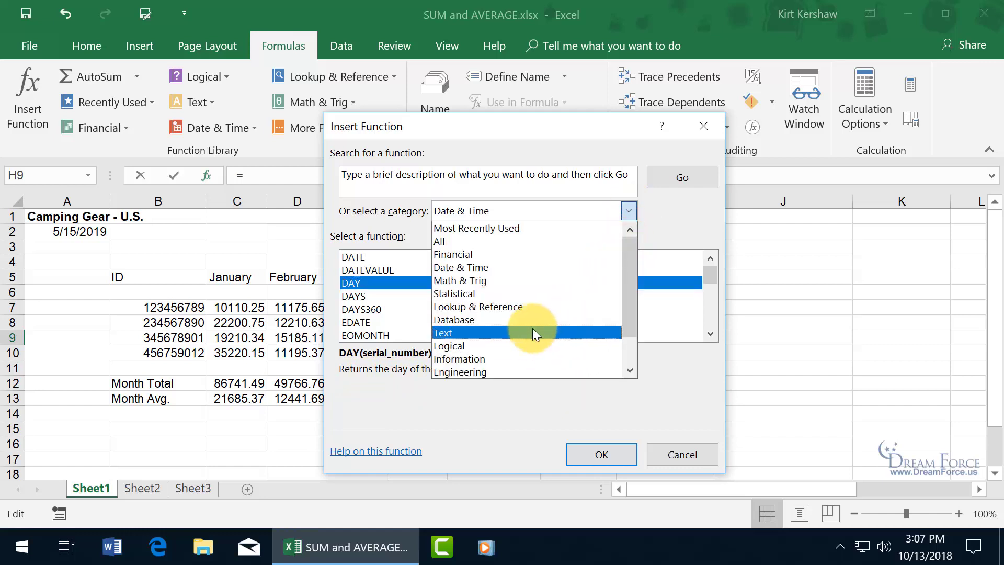
click(491, 241)
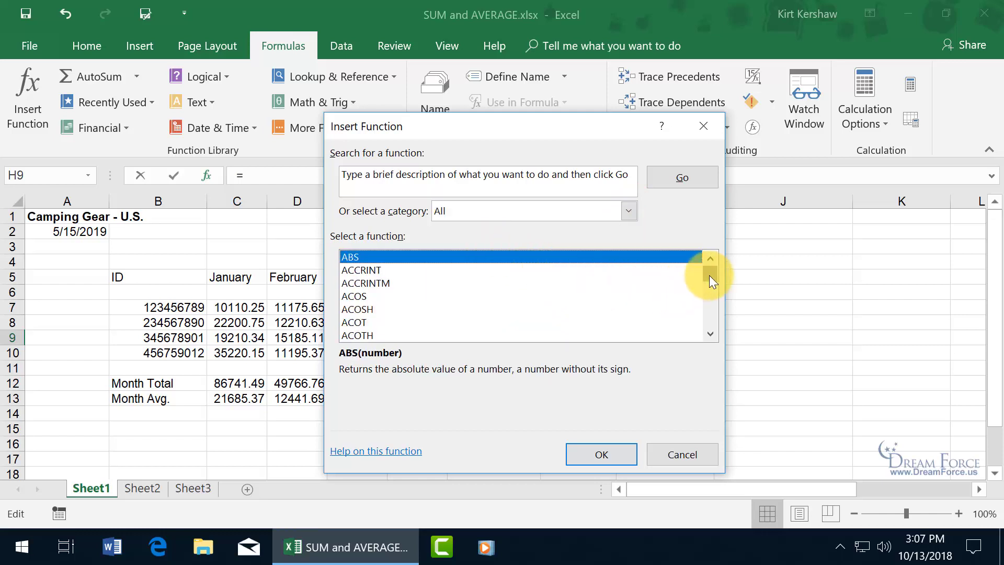
drag(709, 275, 708, 315)
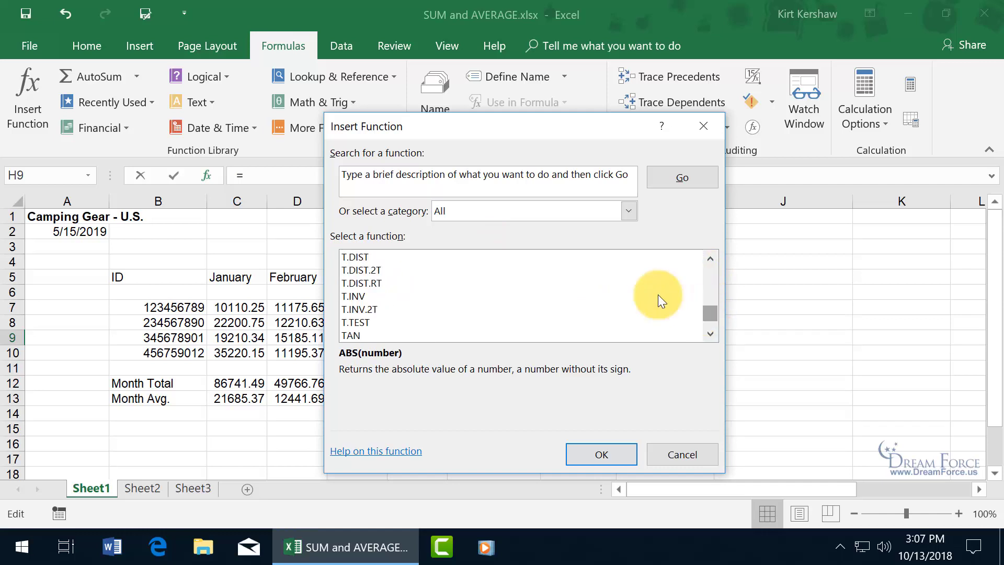
Search the function library for "sumary" and for "average", and view the description of Z.TEST
click(495, 181)
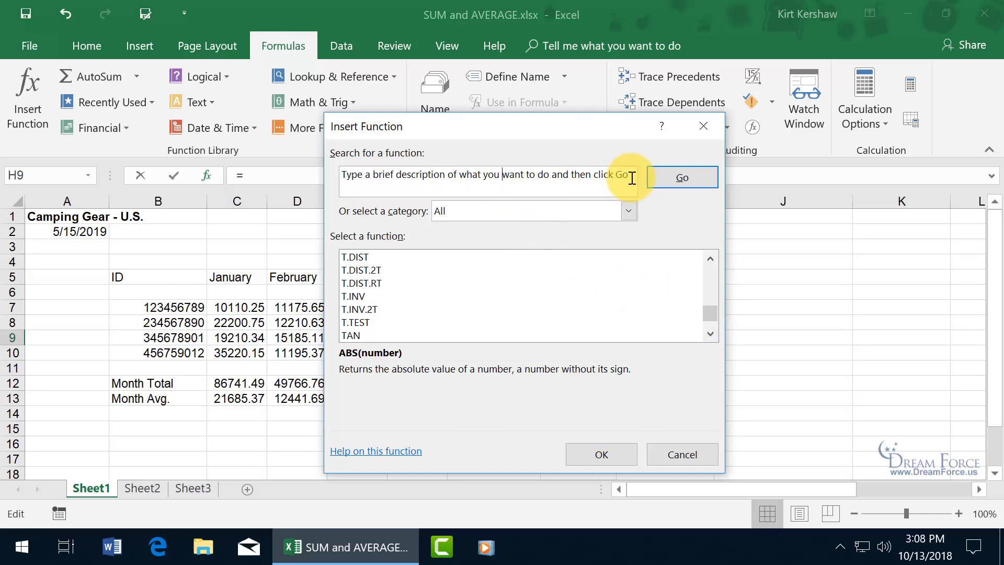
drag(632, 178, 340, 179)
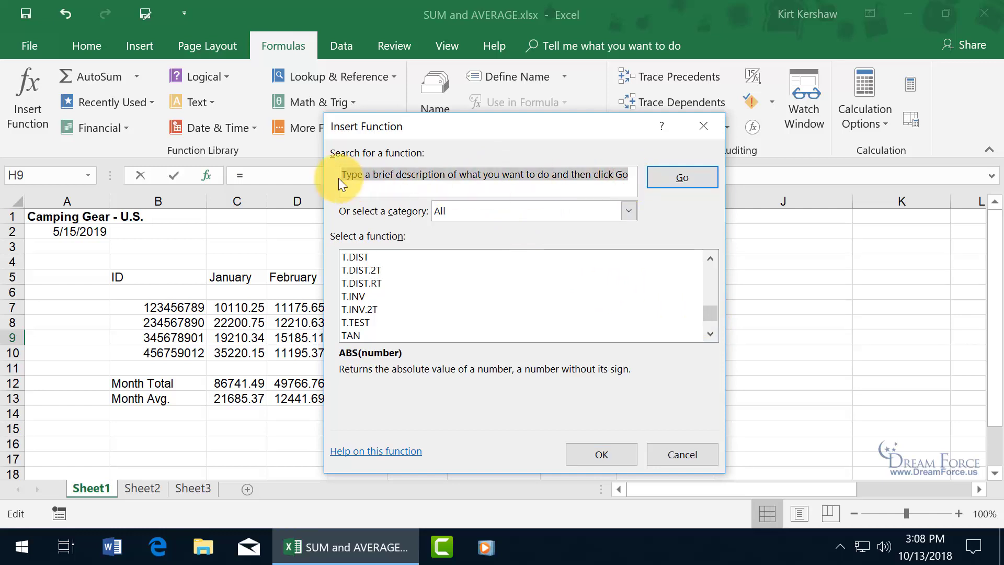
text(sum)
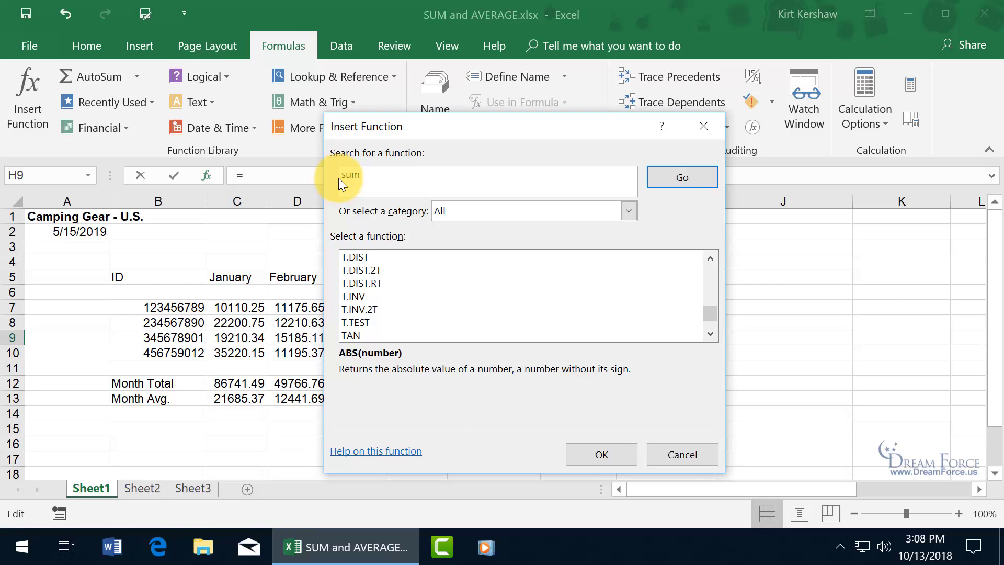
text(ary)
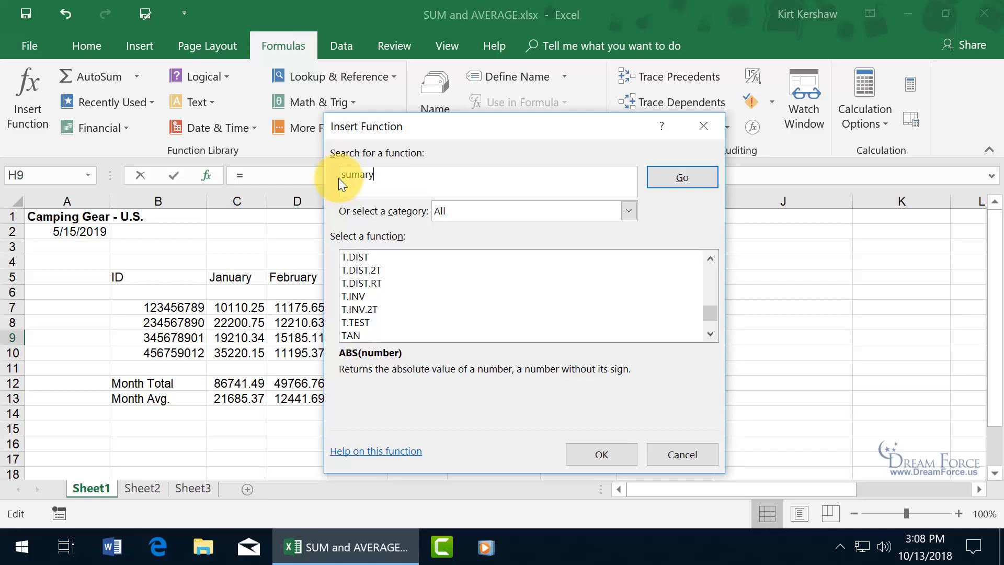
click(665, 177)
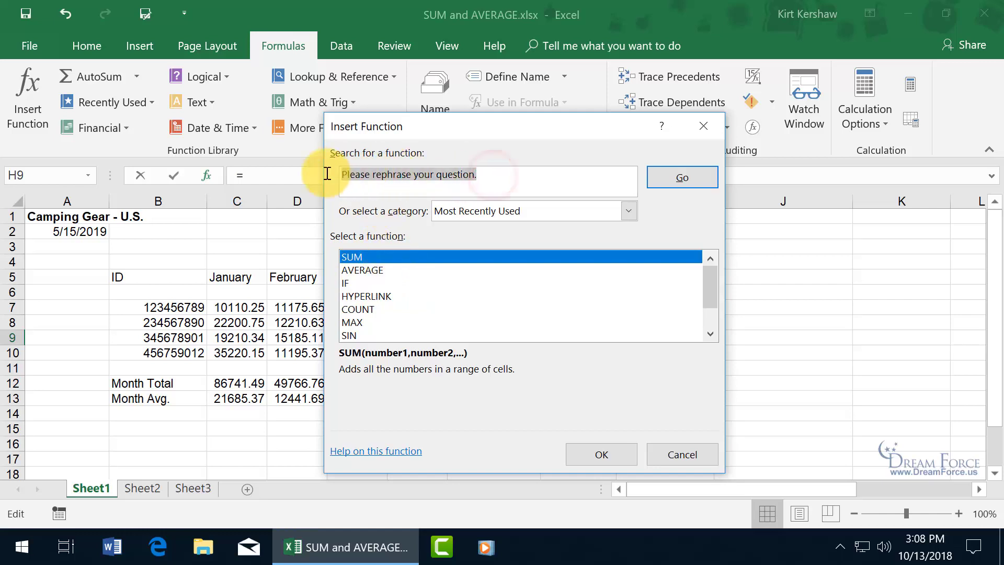
text(average)
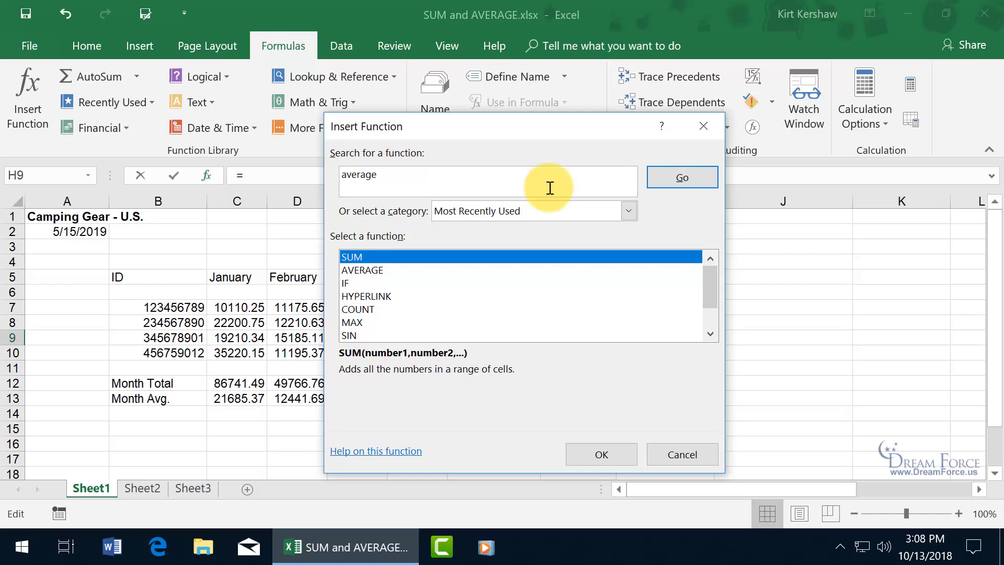
click(689, 182)
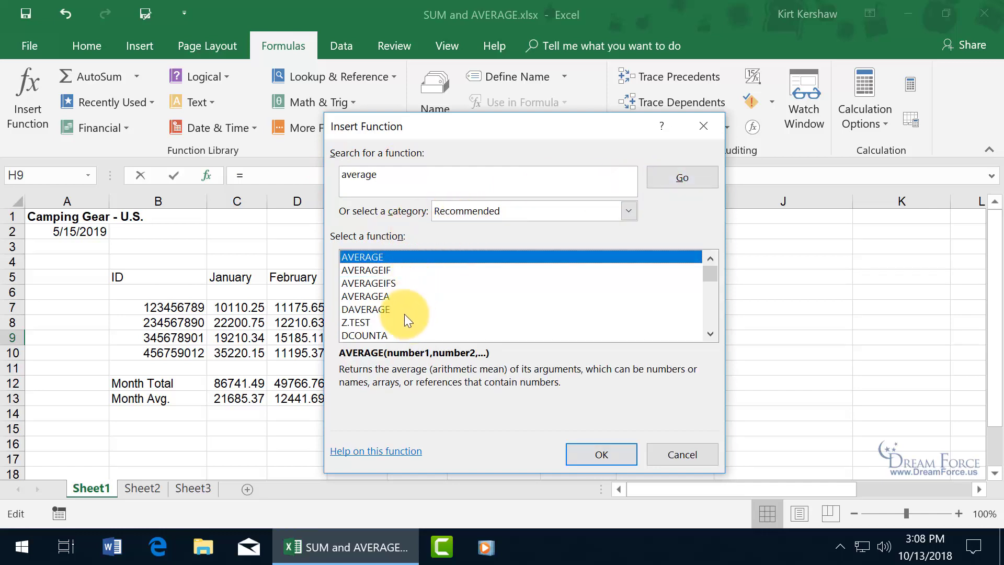
click(360, 323)
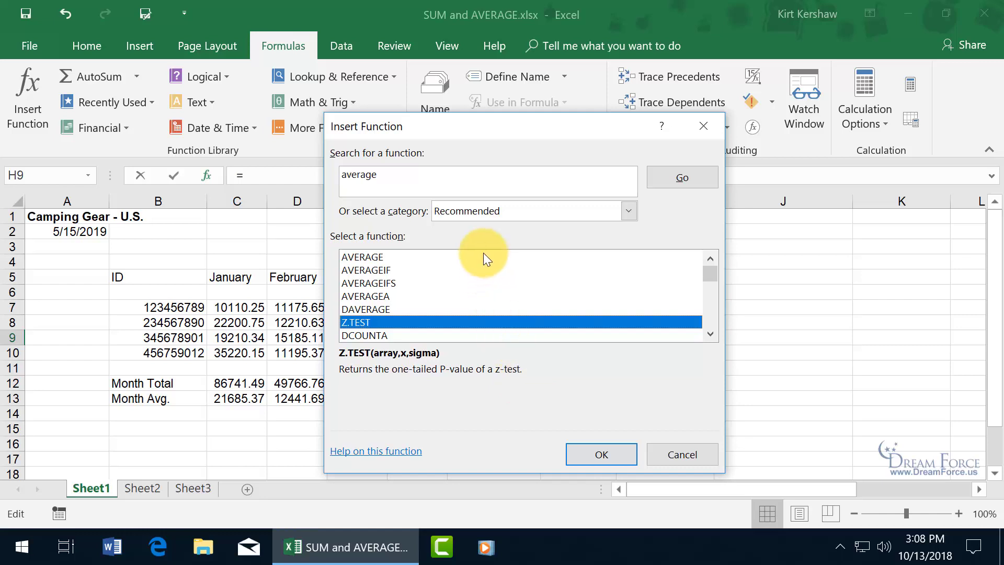
Choose SUM from the Most Recently Used functions for H9 and move its arguments dialog clear of the monthly sales figures
click(480, 211)
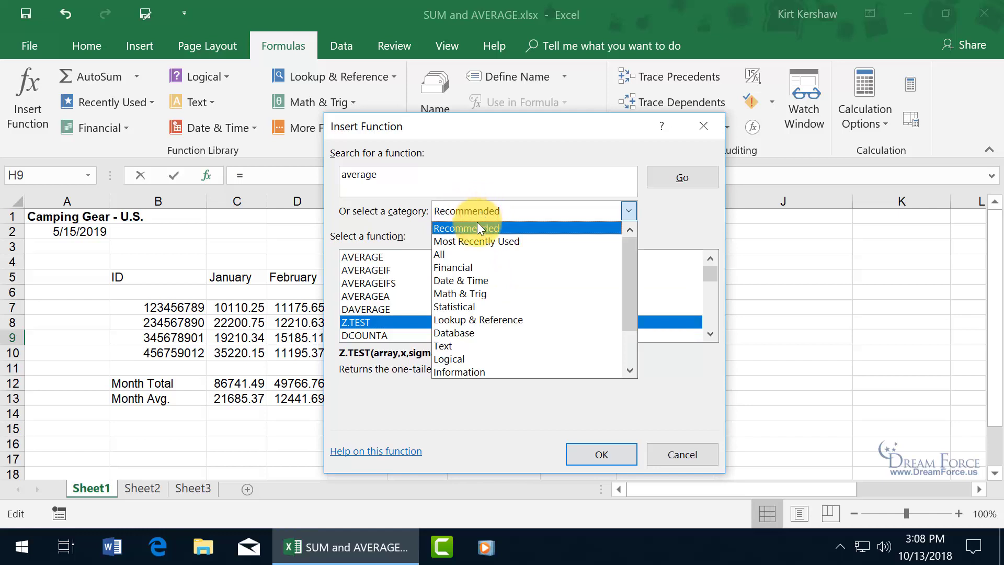
click(472, 237)
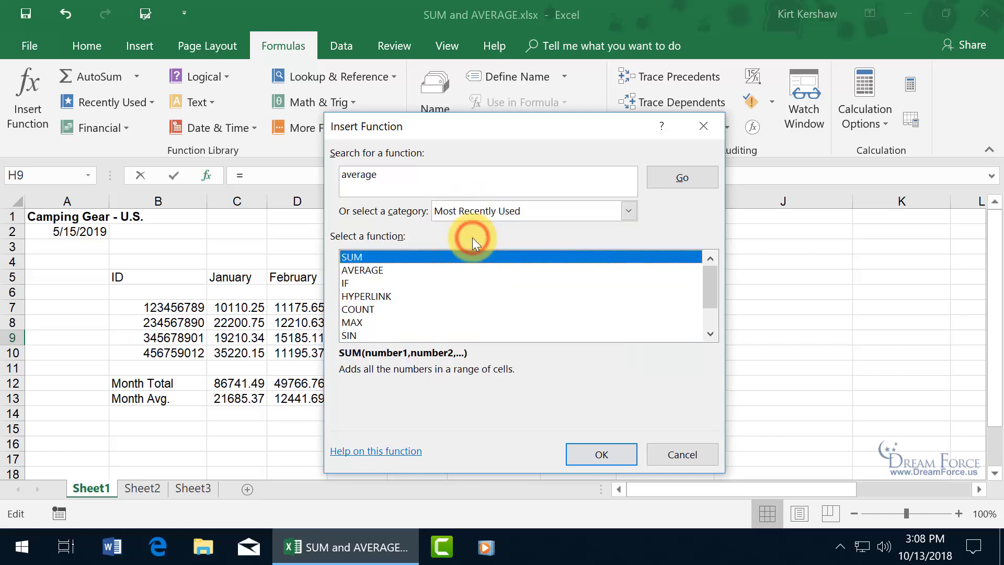
double_click(355, 257)
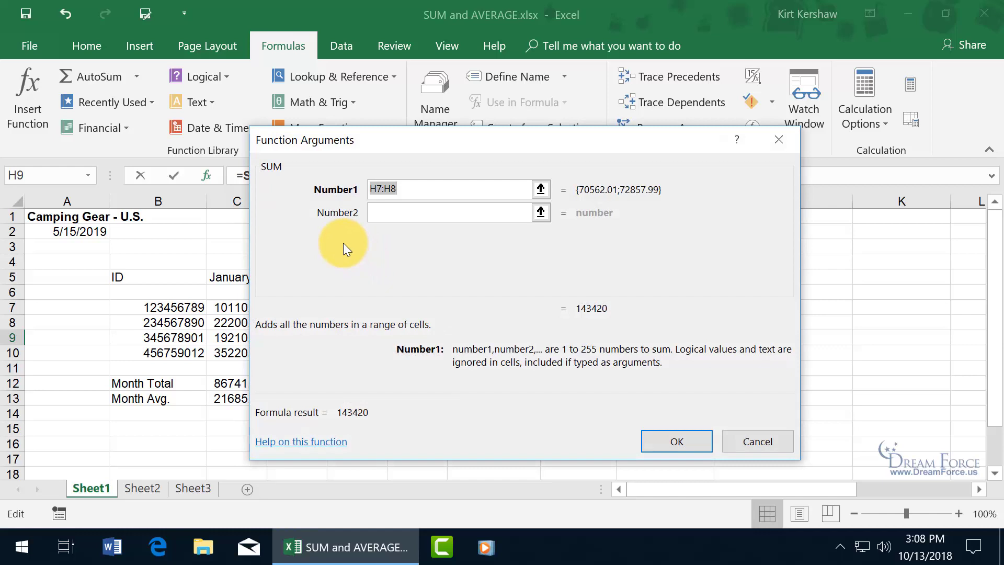
drag(457, 139, 648, 384)
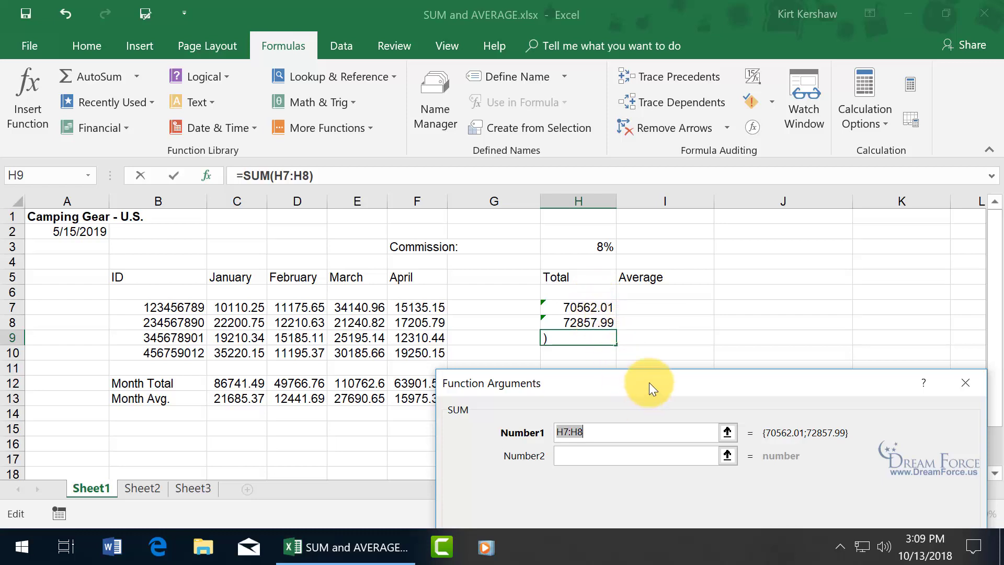
drag(602, 390, 663, 225)
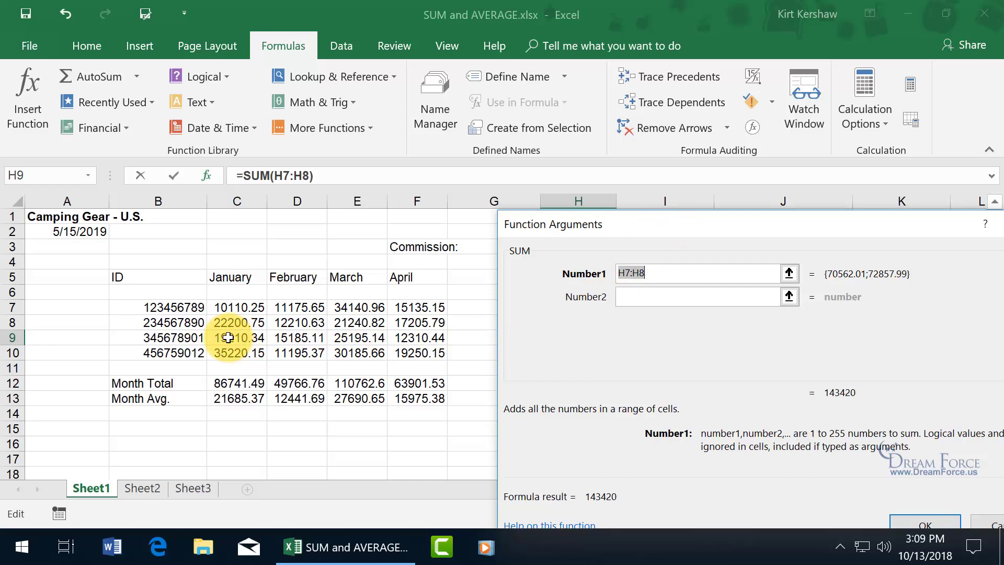
Replace the suggested range in the first SUM argument with c9:f9 and reposition the arguments dialog
click(669, 273)
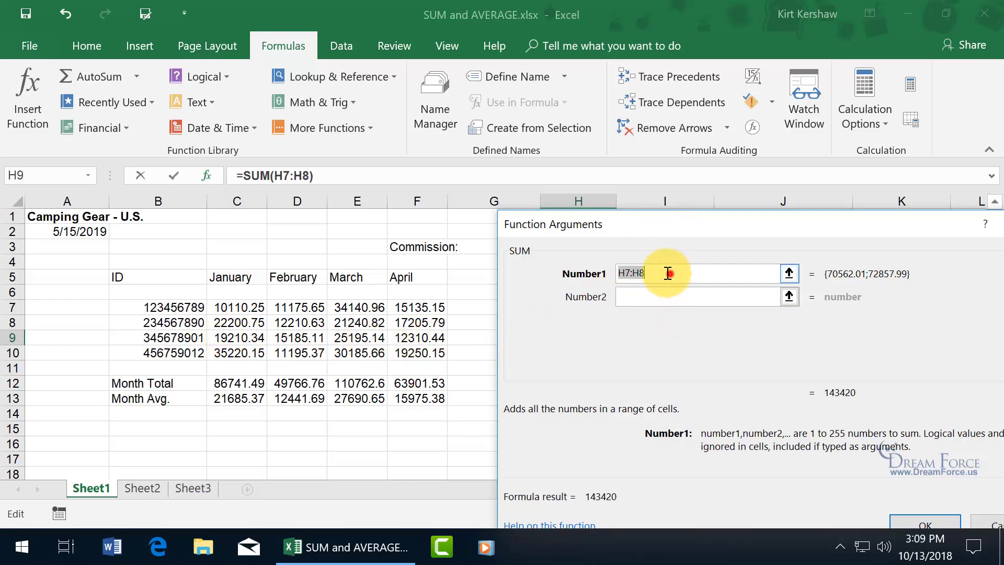
drag(668, 273, 621, 268)
text(c9:f)
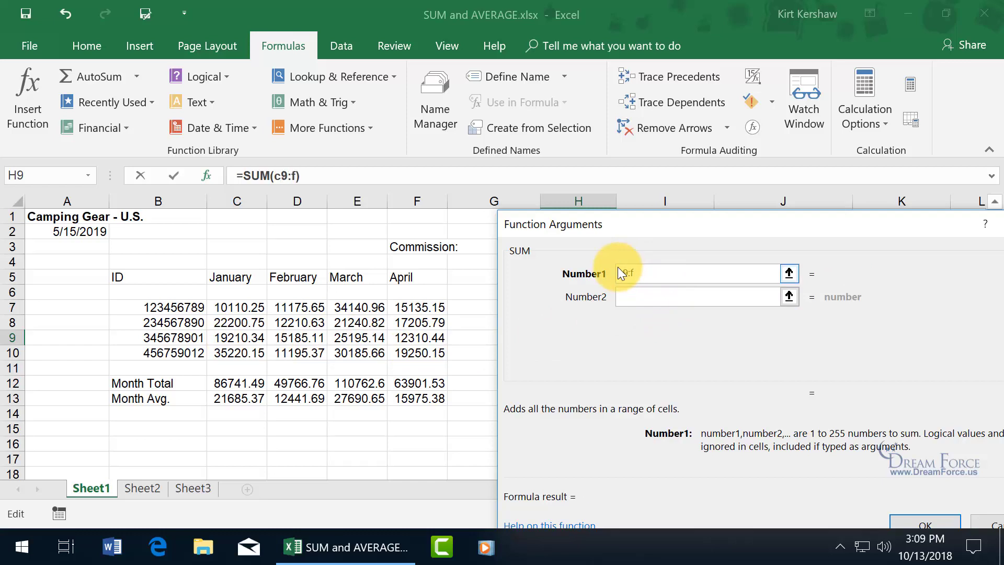
text(9)
drag(660, 224, 587, 209)
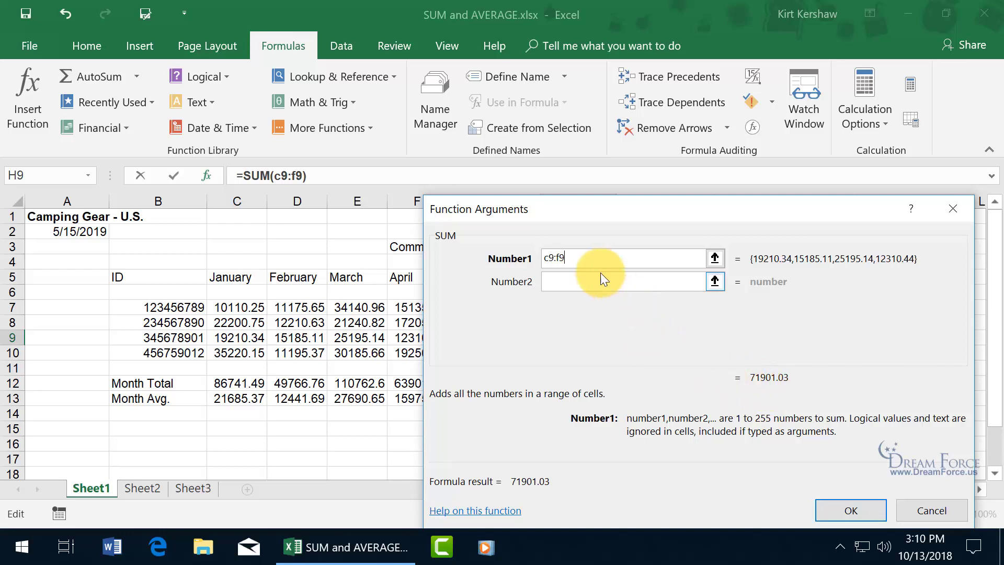
Clear the first SUM argument and pick the range C9:F9 directly on the sheet with the dialog collapsed
drag(592, 256, 542, 264)
key(Delete)
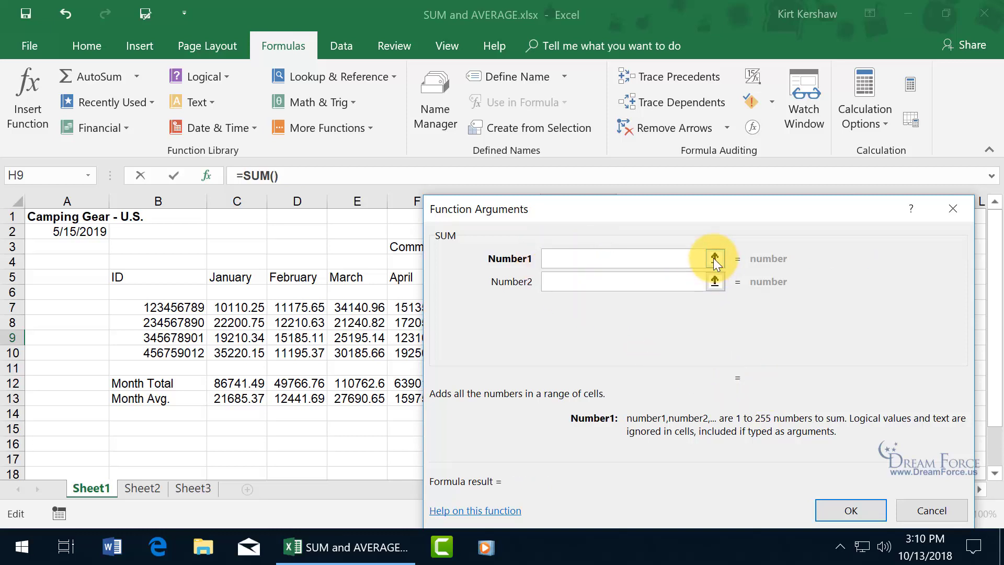
click(714, 258)
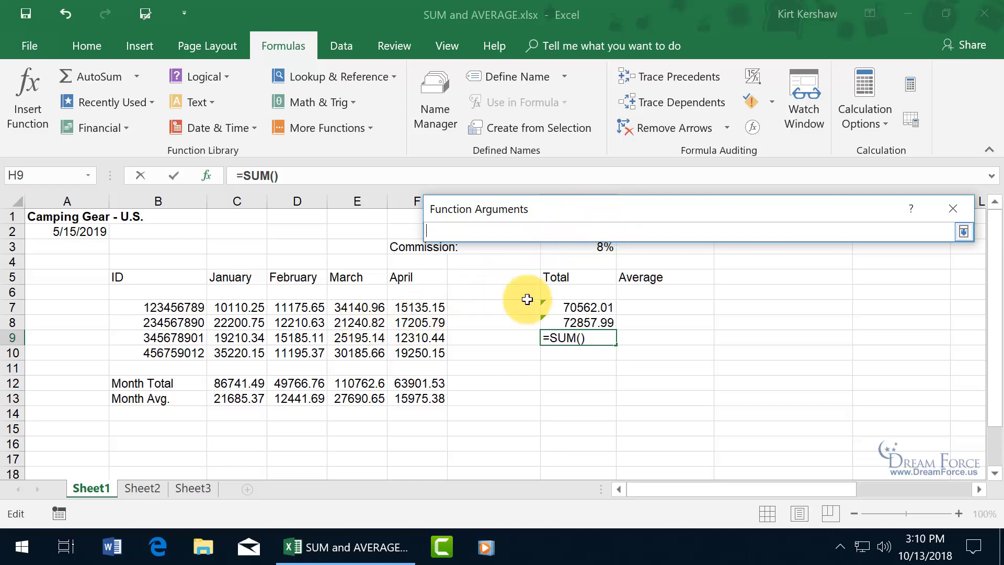
drag(239, 338, 412, 333)
click(459, 231)
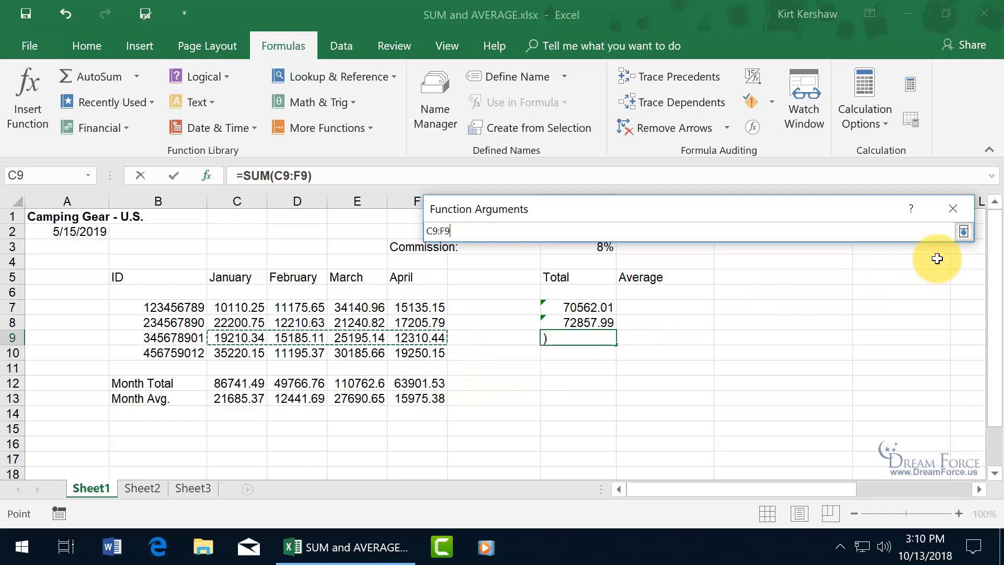
click(964, 231)
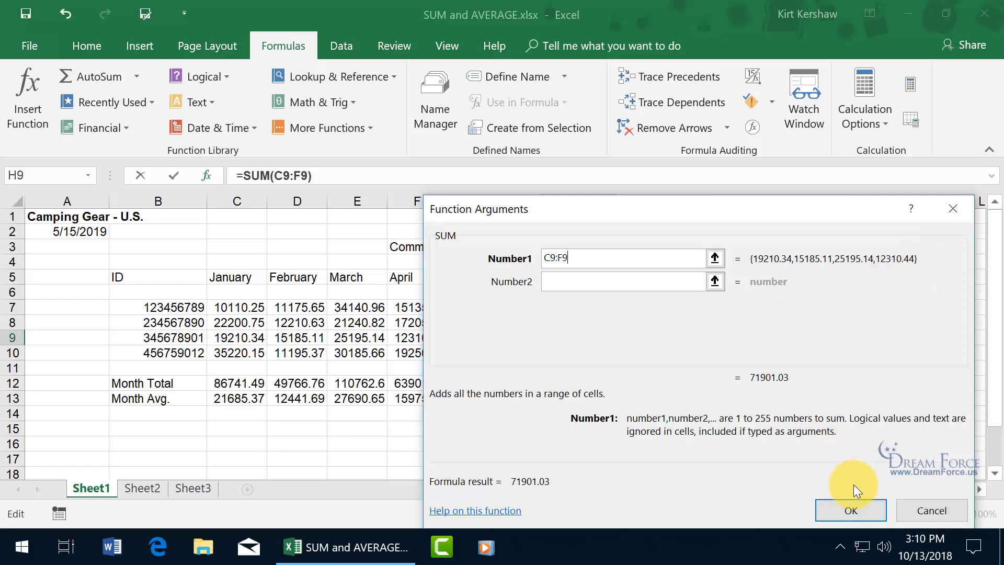
click(715, 259)
key(Return)
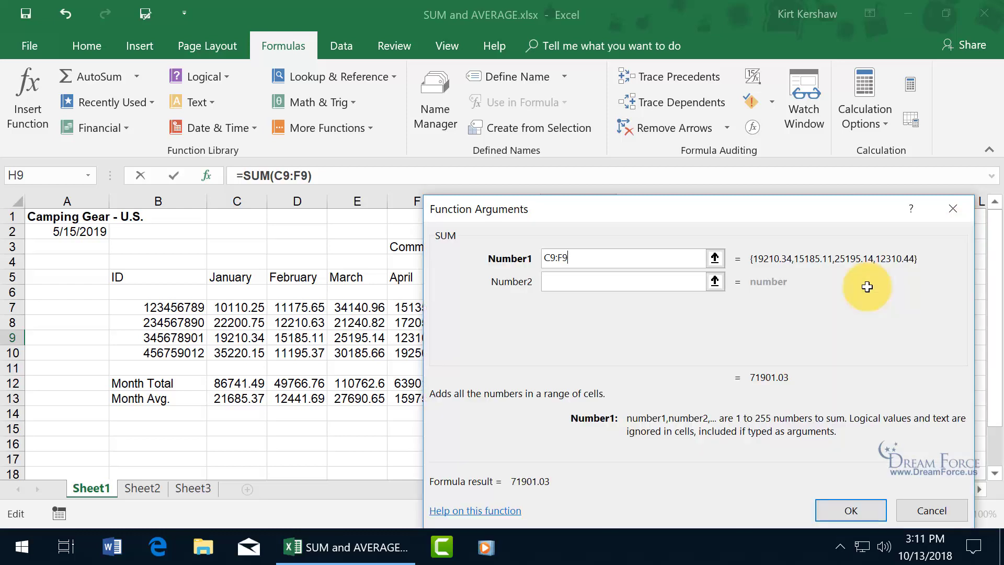
Try adding the month totals C12:F12 as a second SUM argument, and clear that argument again
drag(750, 206, 732, 152)
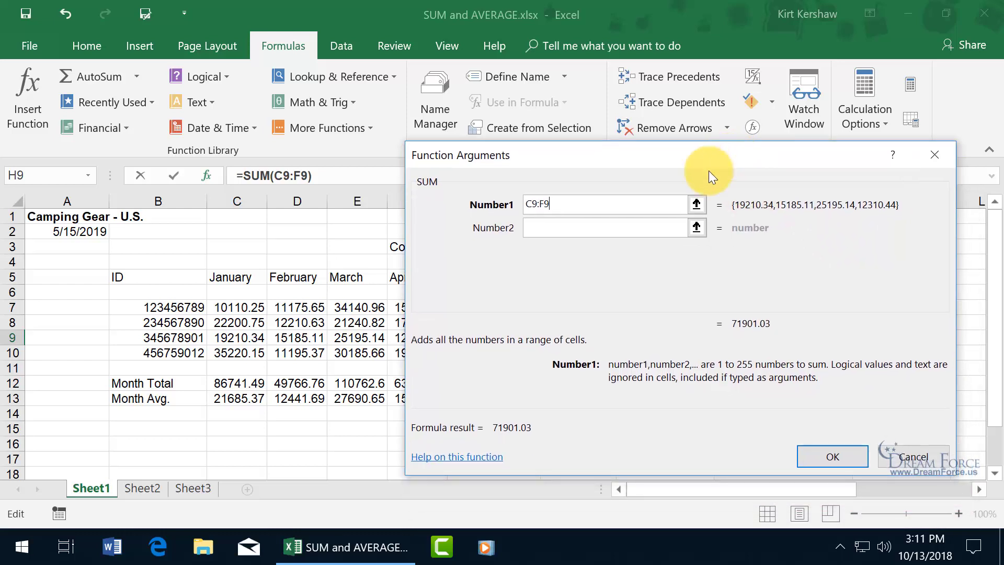
click(558, 226)
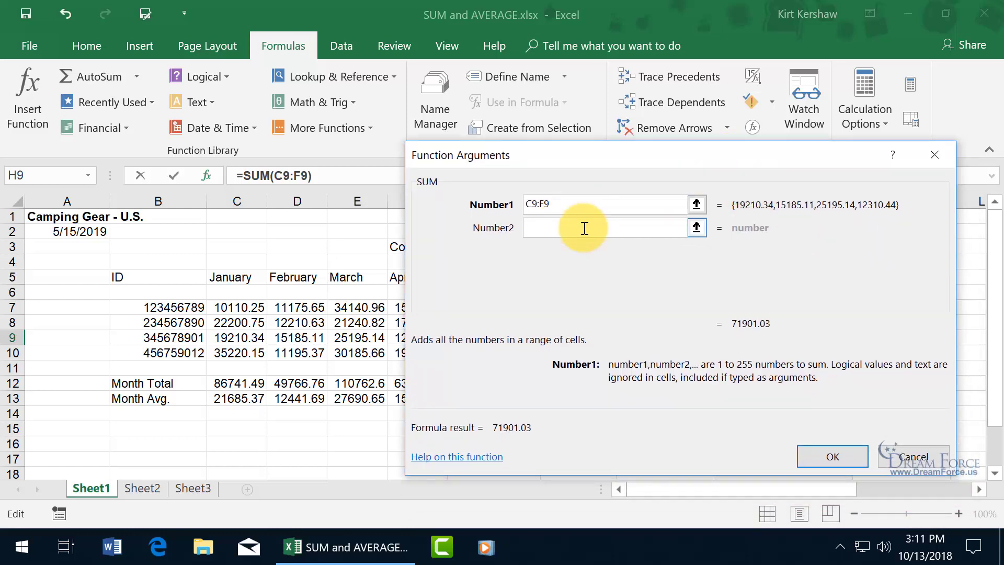
click(584, 228)
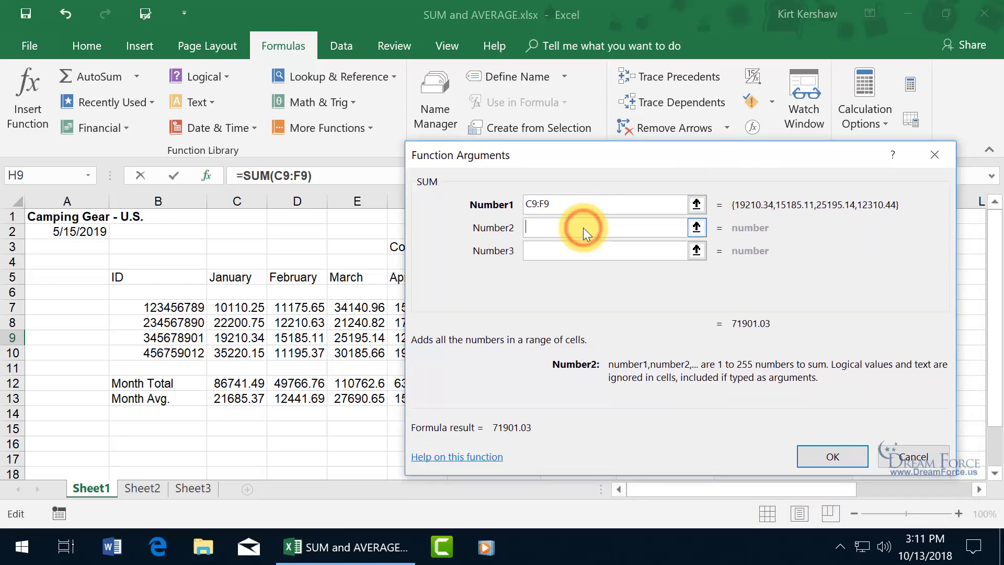
click(696, 227)
drag(236, 383, 437, 386)
key(Return)
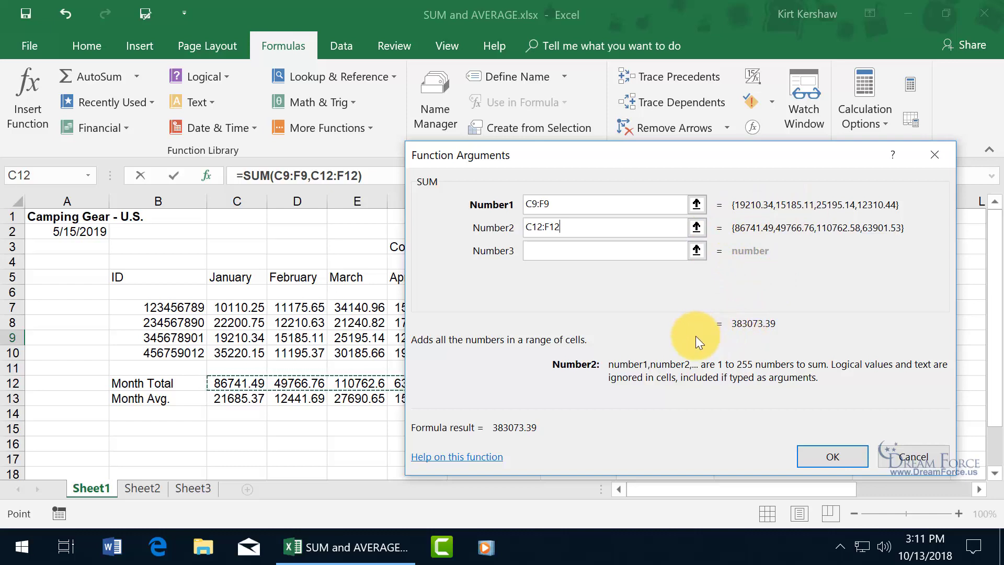
drag(567, 226, 527, 225)
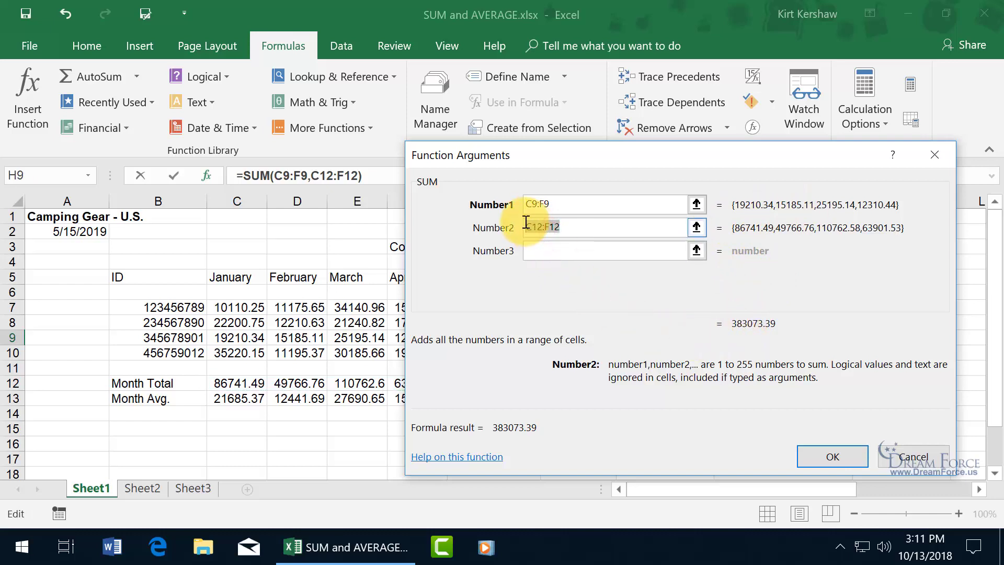
key(BackSpace)
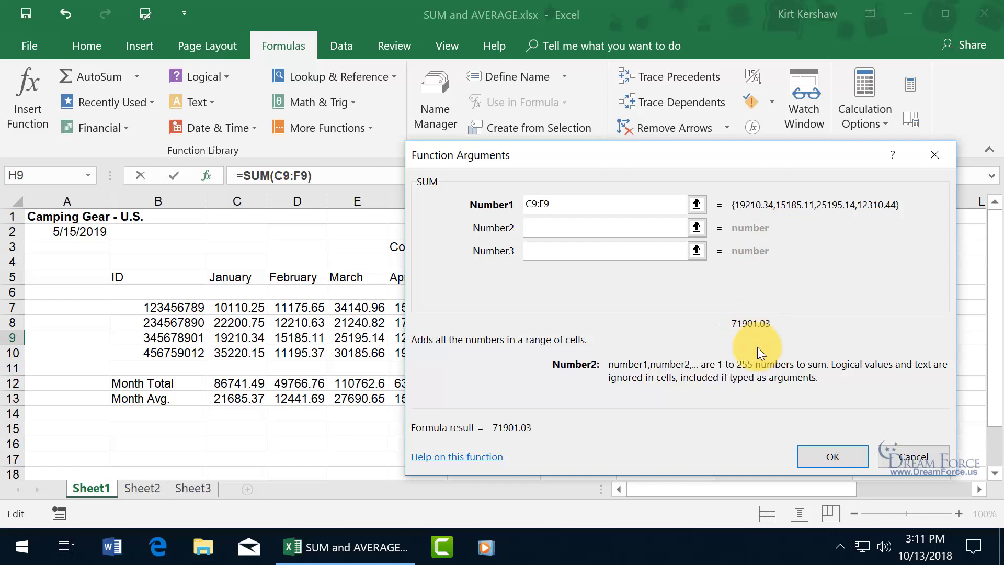
Confirm the SUM function arguments to place the total of C9:F9 in H9
click(826, 459)
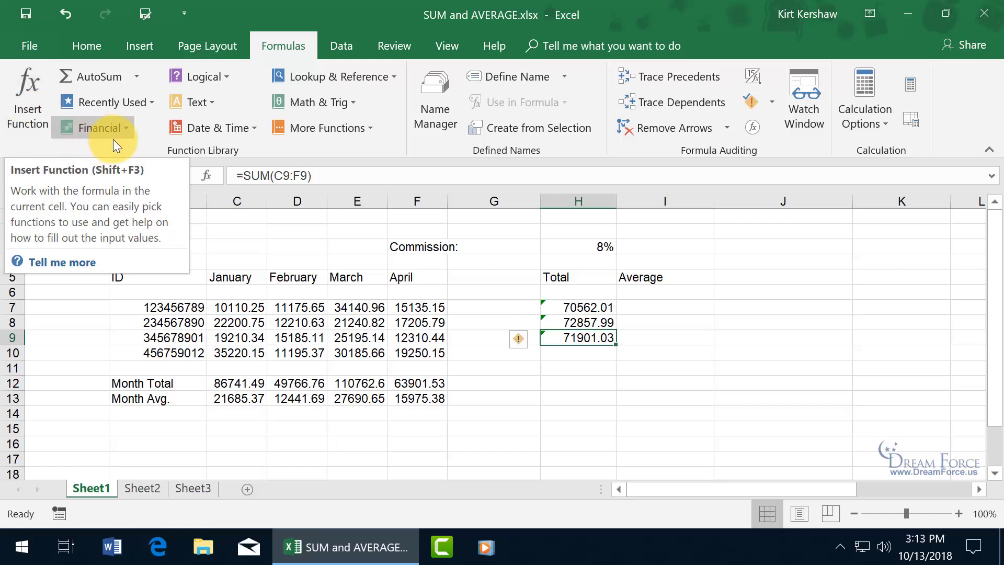
Browse the Financial and Date & Time function lists in the function library, and close them without choosing a function
click(122, 129)
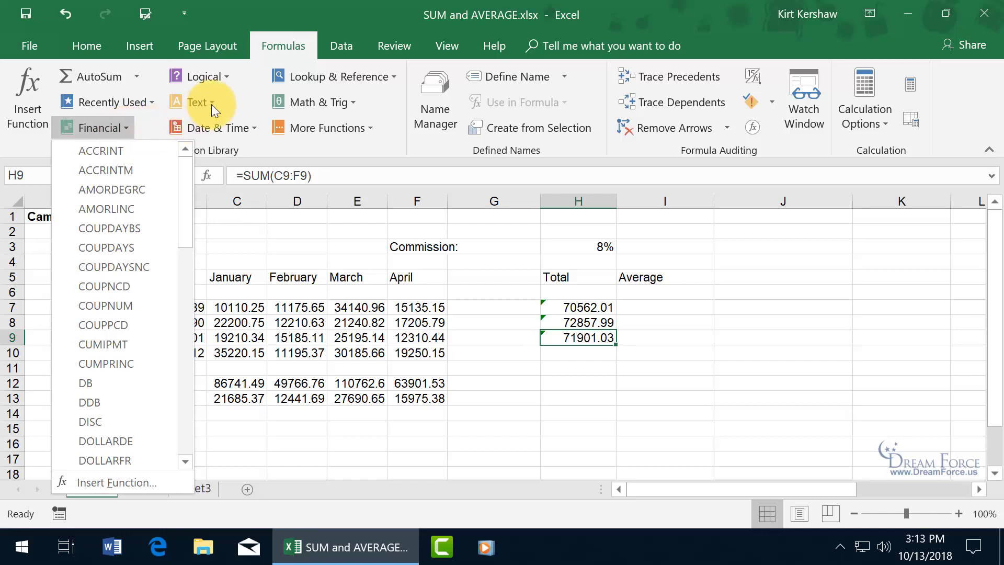
click(237, 127)
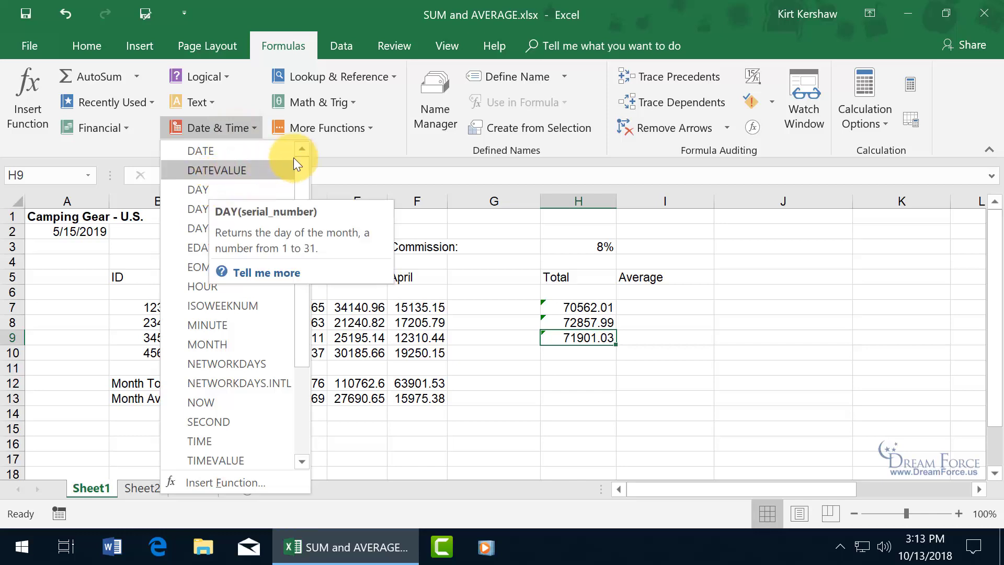
click(329, 144)
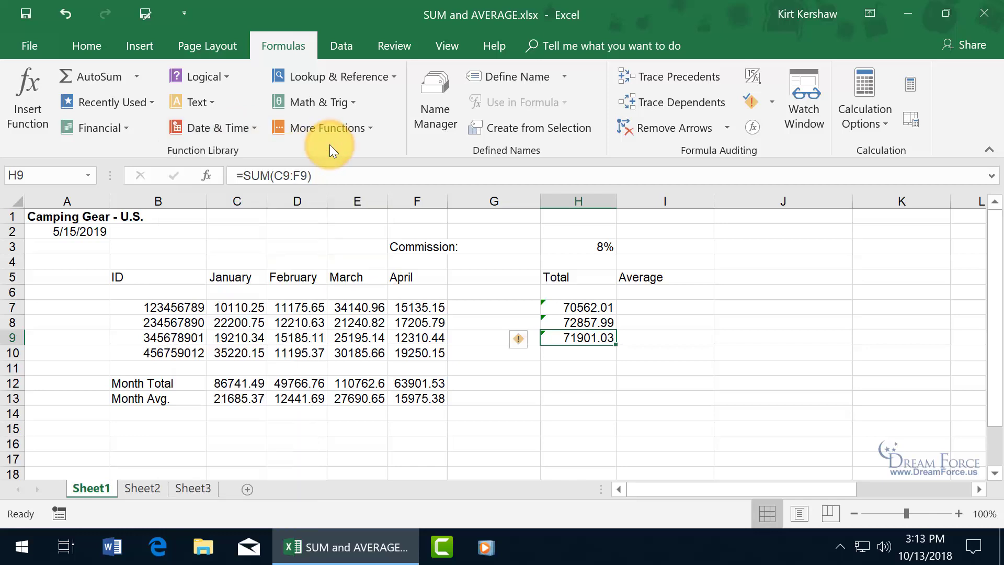
Total C10:F10 in H10 with the AutoSum Sum function, and cancel an extra AutoSum started in H11
click(562, 353)
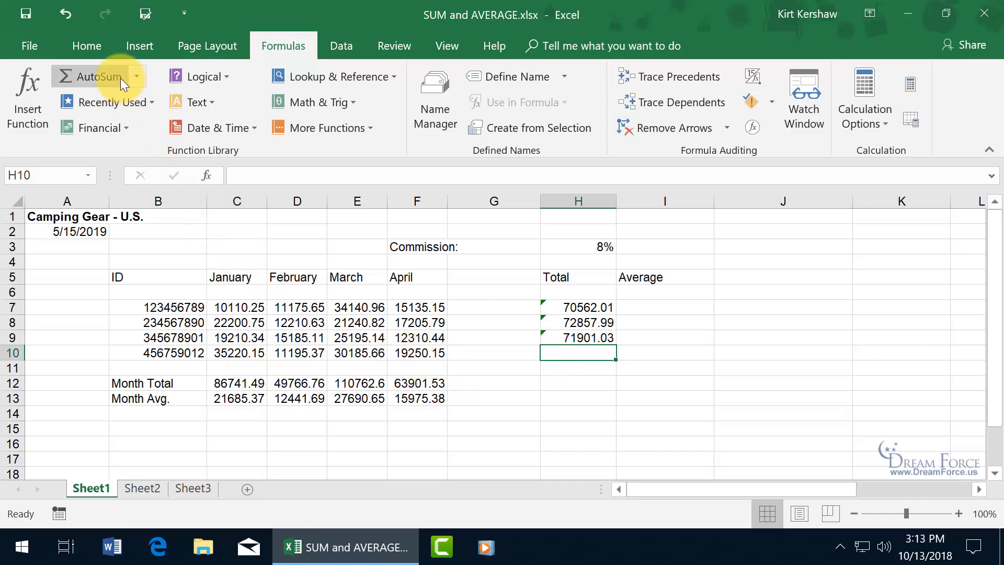
click(135, 78)
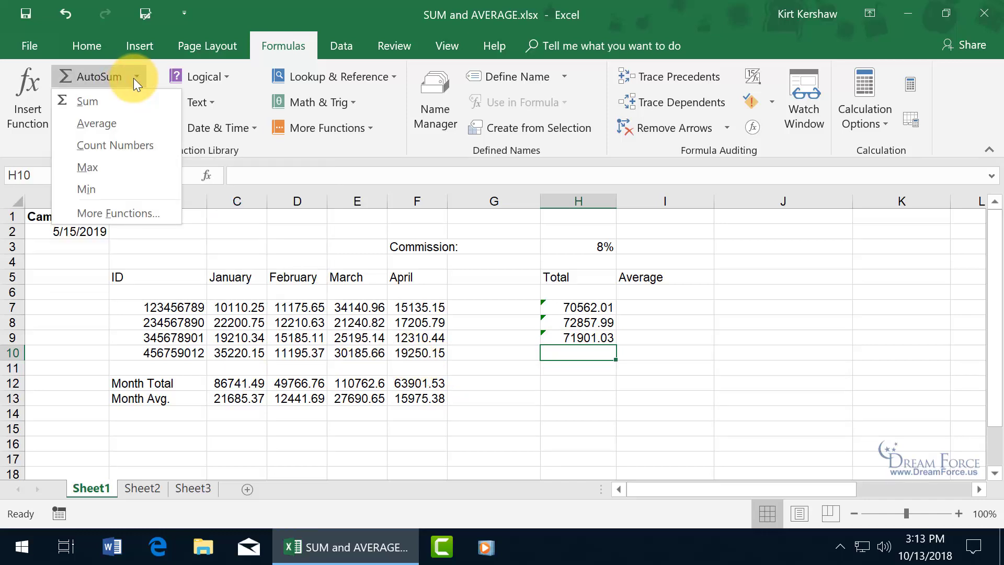
click(90, 103)
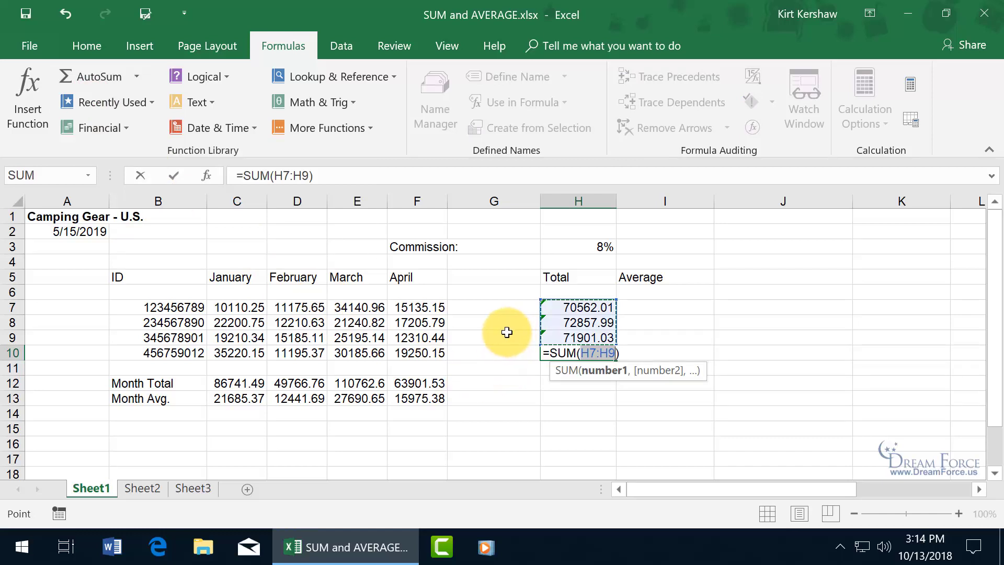
drag(235, 353, 402, 358)
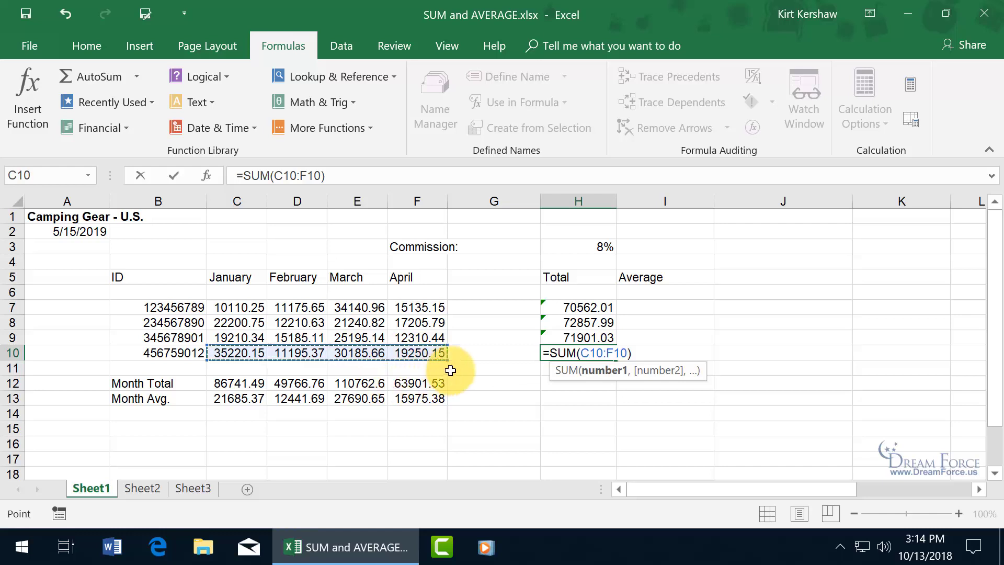
key(Return)
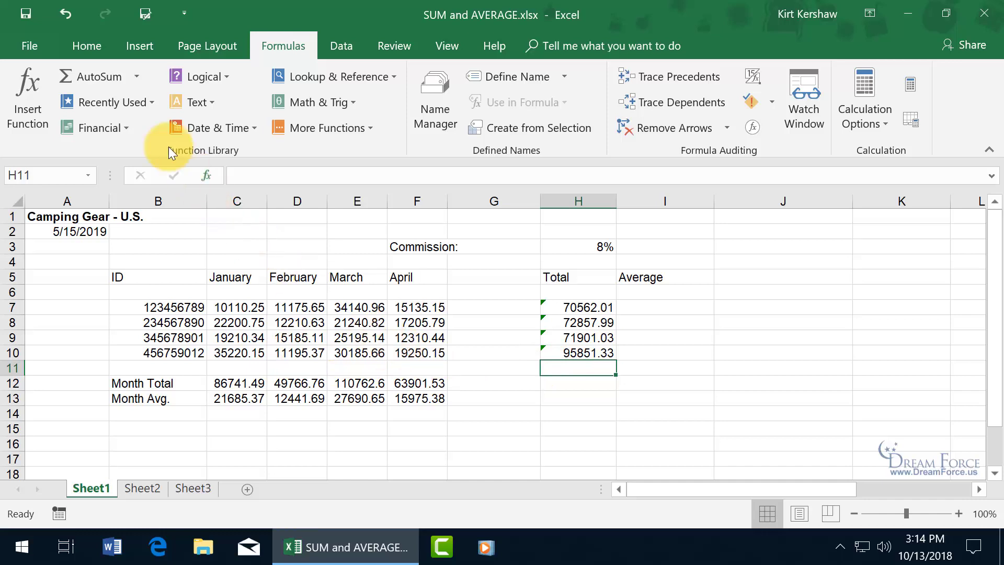
click(105, 79)
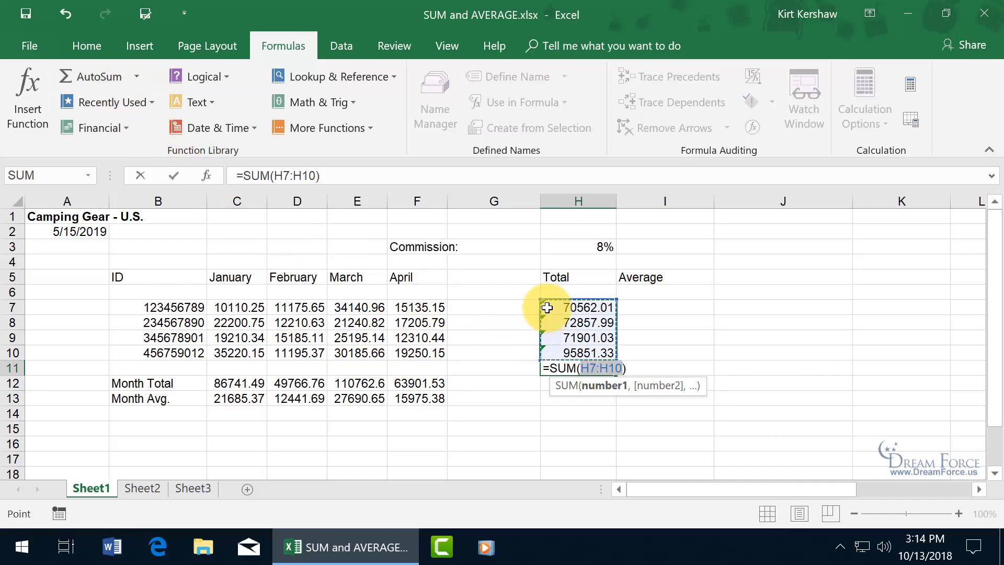
key(Escape)
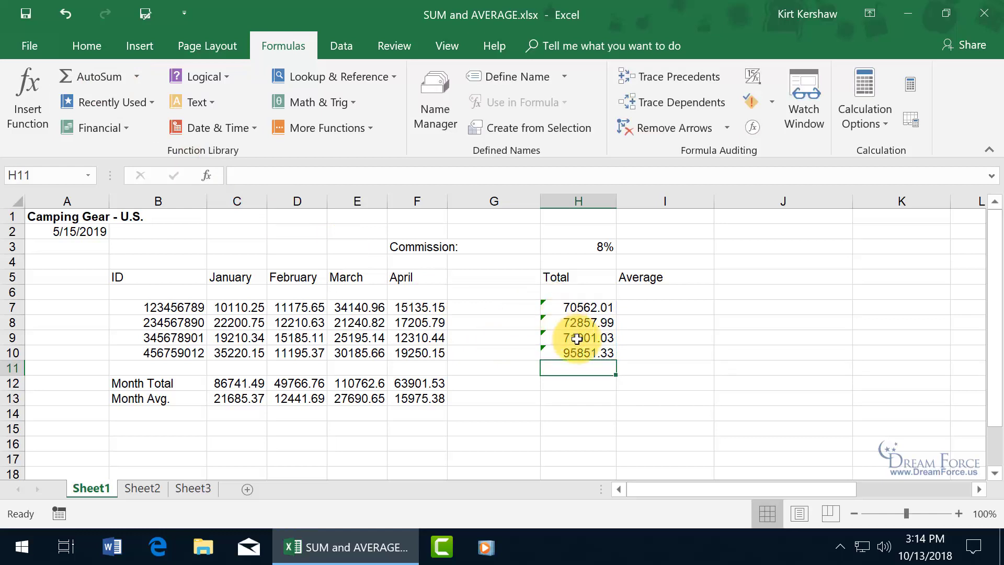
Average the monthly sales C7:F7 in I7 using the AutoSum Average function
click(631, 308)
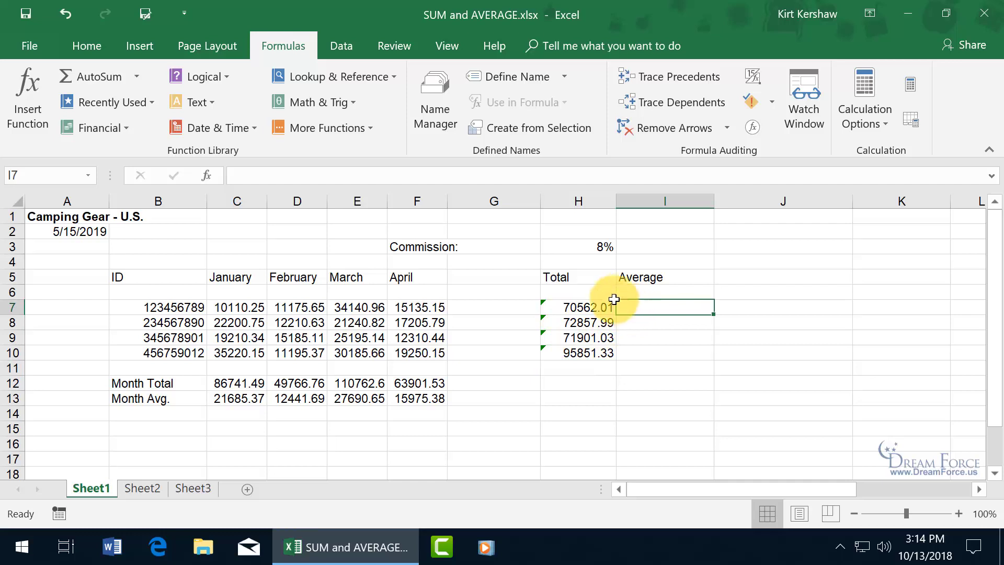
click(138, 76)
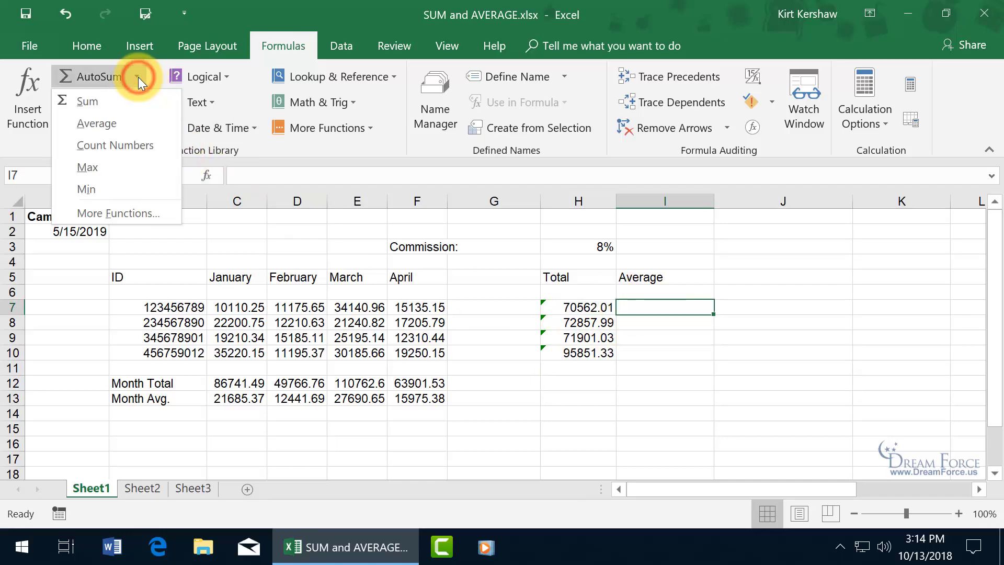
click(120, 117)
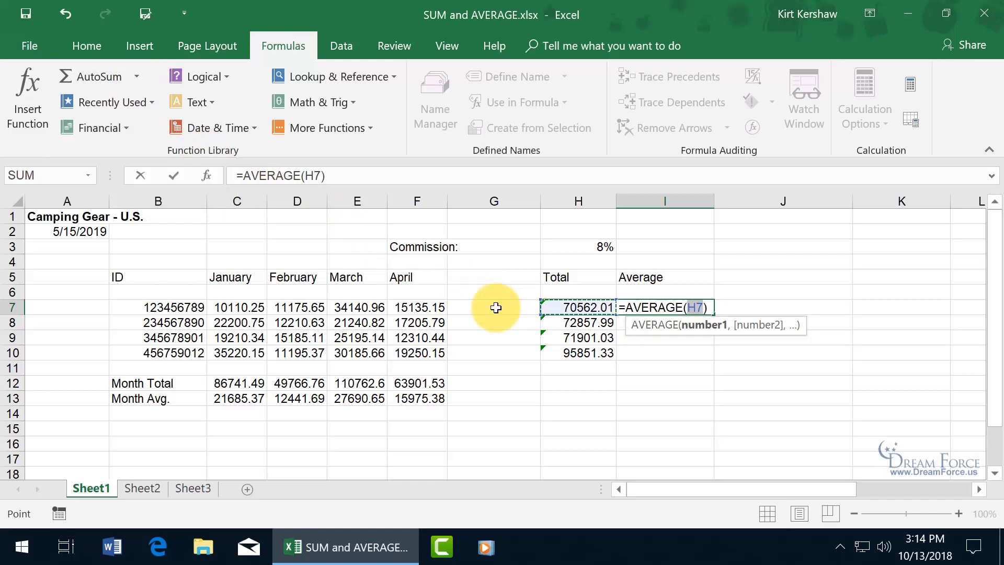
drag(235, 308, 400, 307)
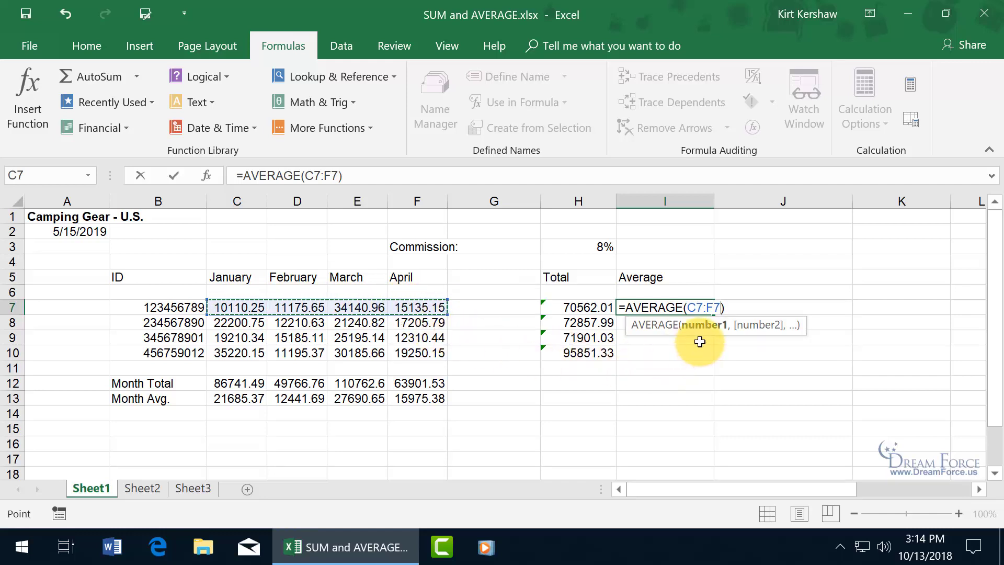
key(Return)
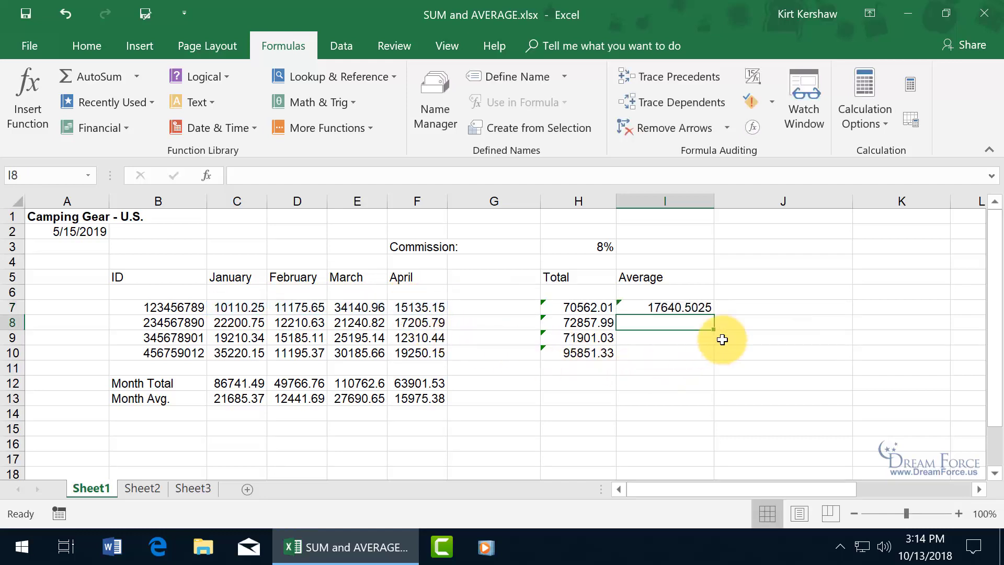
Fill the AVERAGE formula from I7 down through I10 for the remaining IDs
click(703, 308)
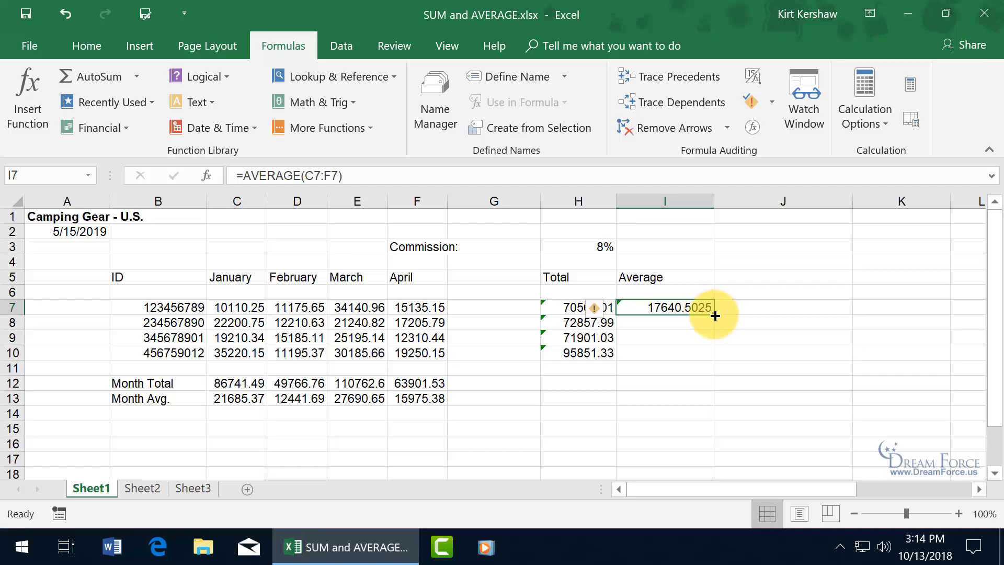
double_click(715, 315)
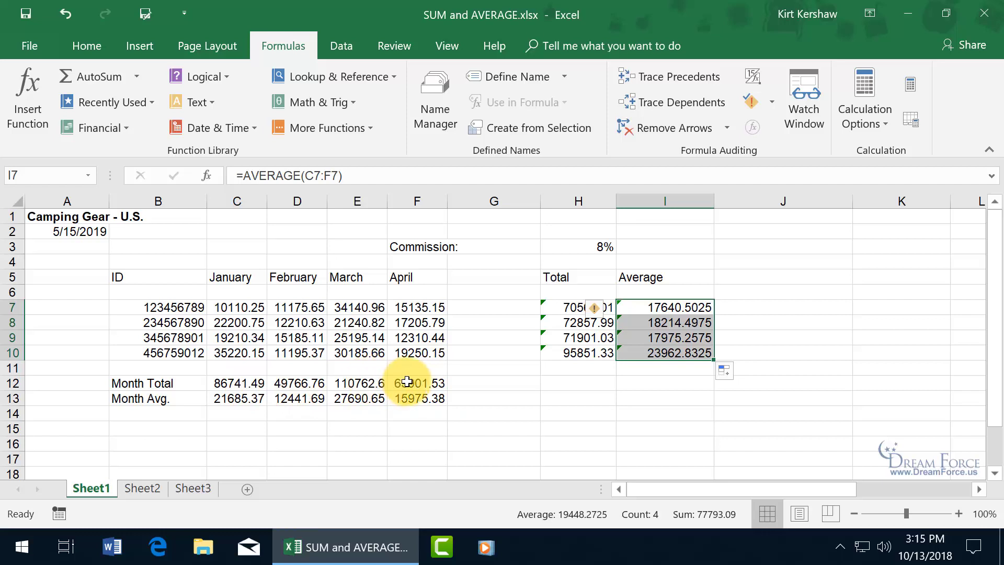
drag(410, 381, 266, 400)
key(Delete)
click(258, 385)
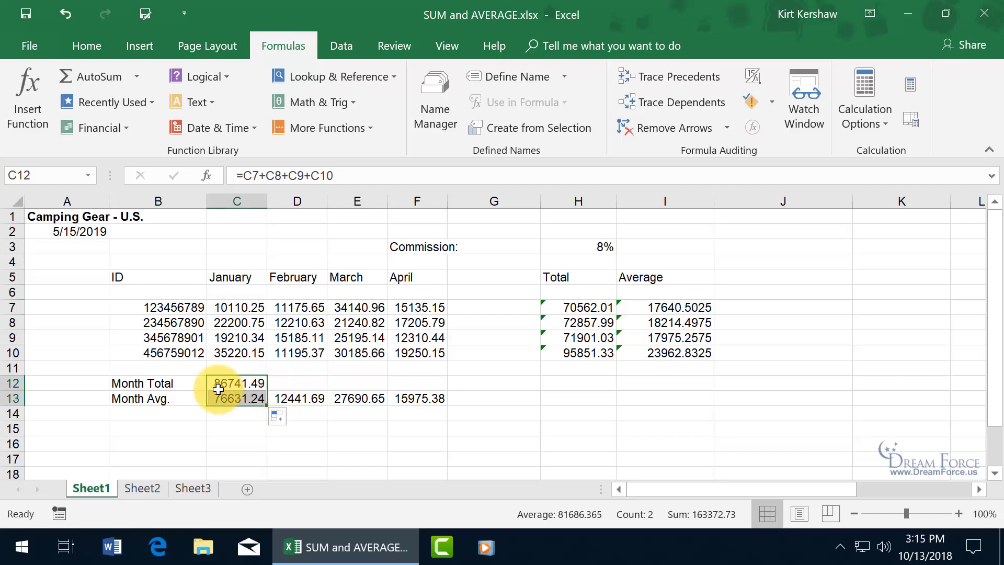
click(59, 14)
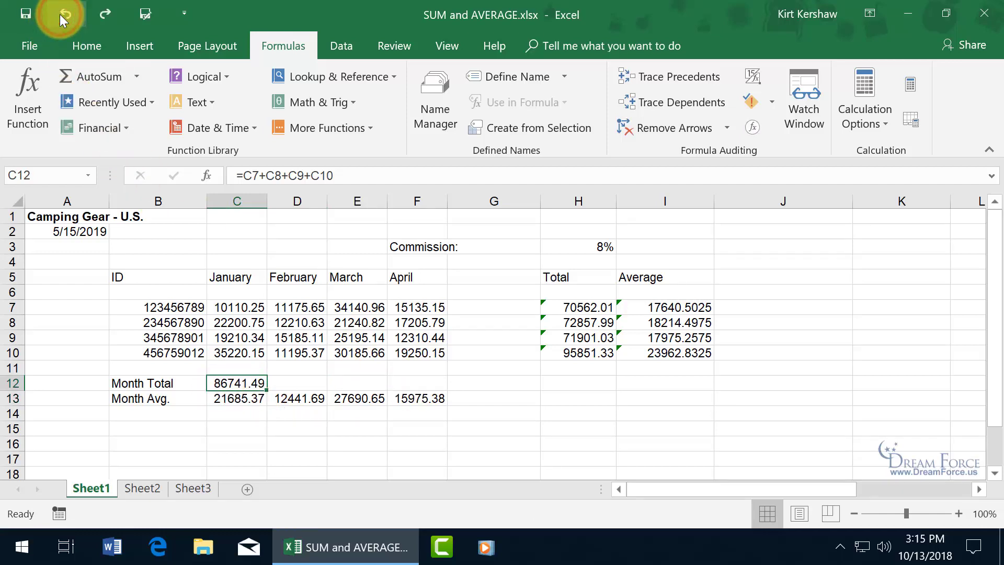
click(60, 14)
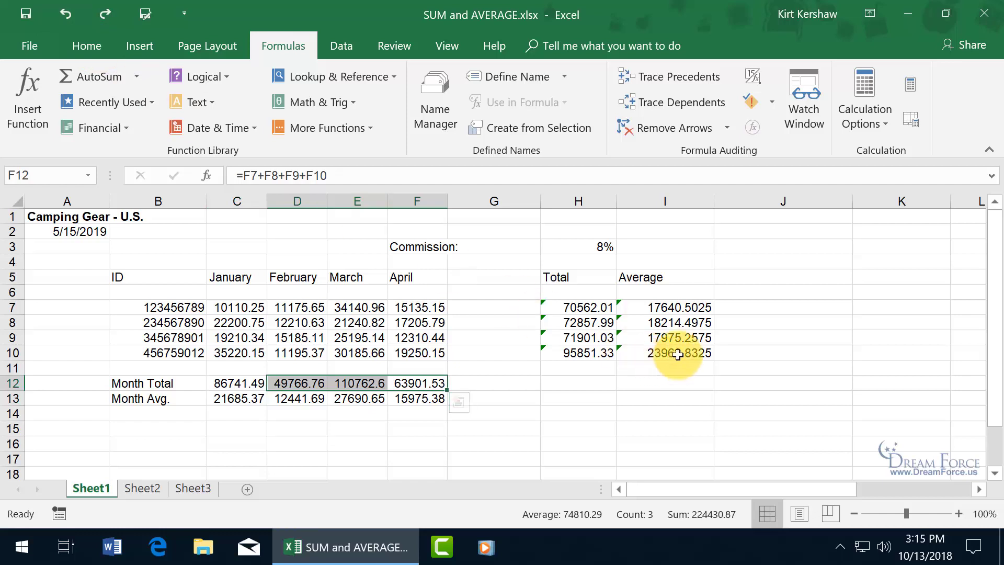
Inspect the AVERAGE formulas in I7:I10, and compare the I10 result with the average of the selected range C10:F10
click(705, 307)
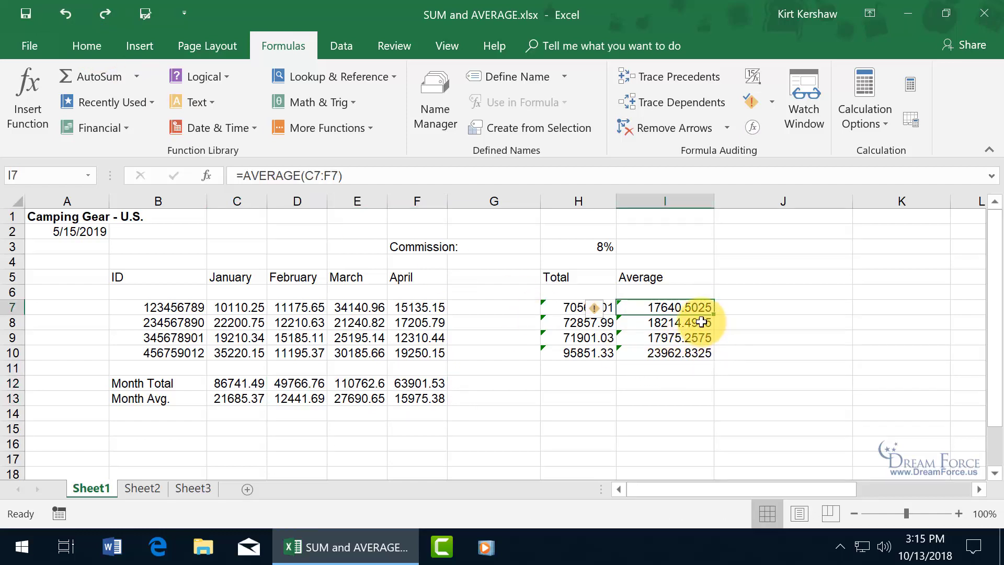
click(675, 323)
click(675, 338)
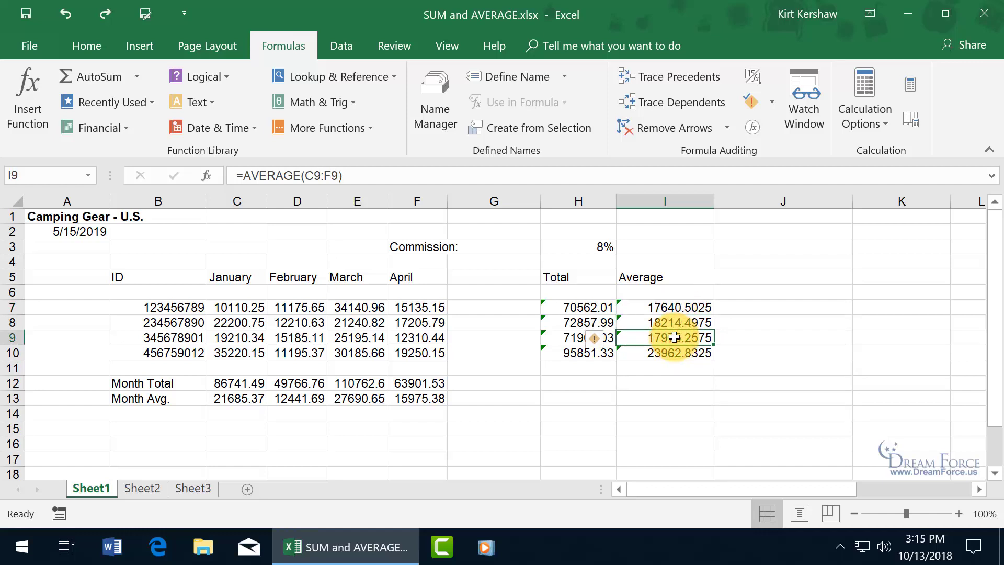
click(675, 322)
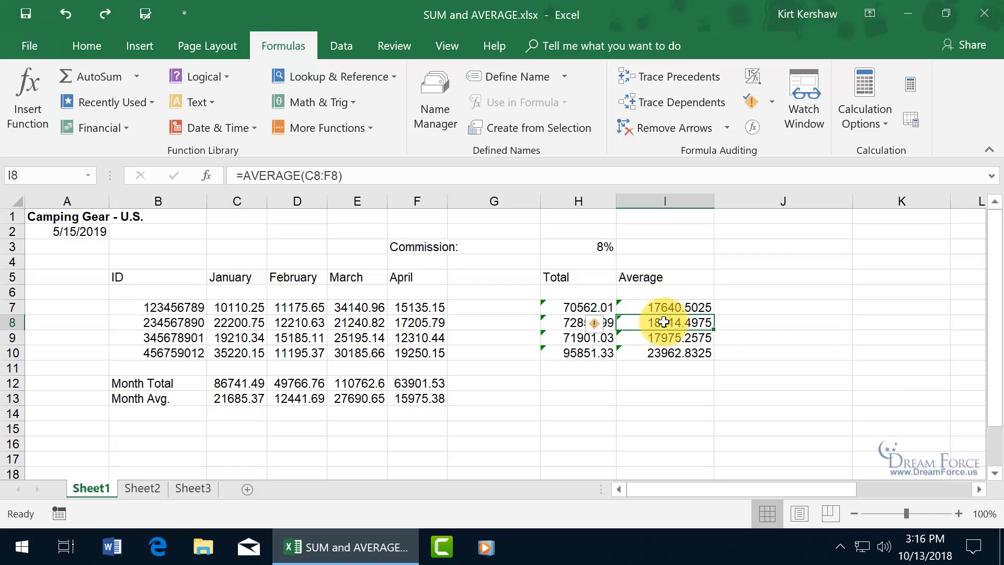
click(665, 337)
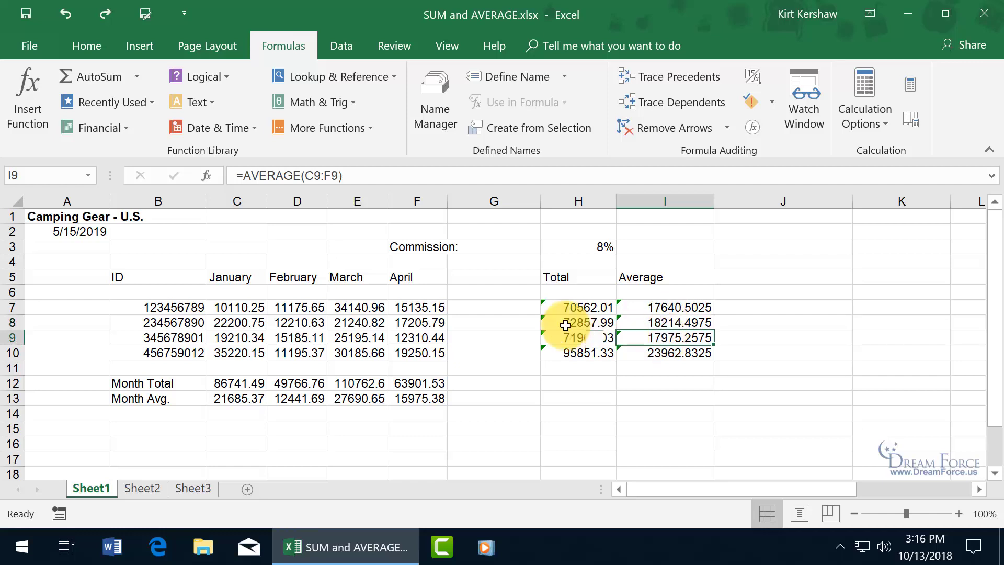
click(674, 355)
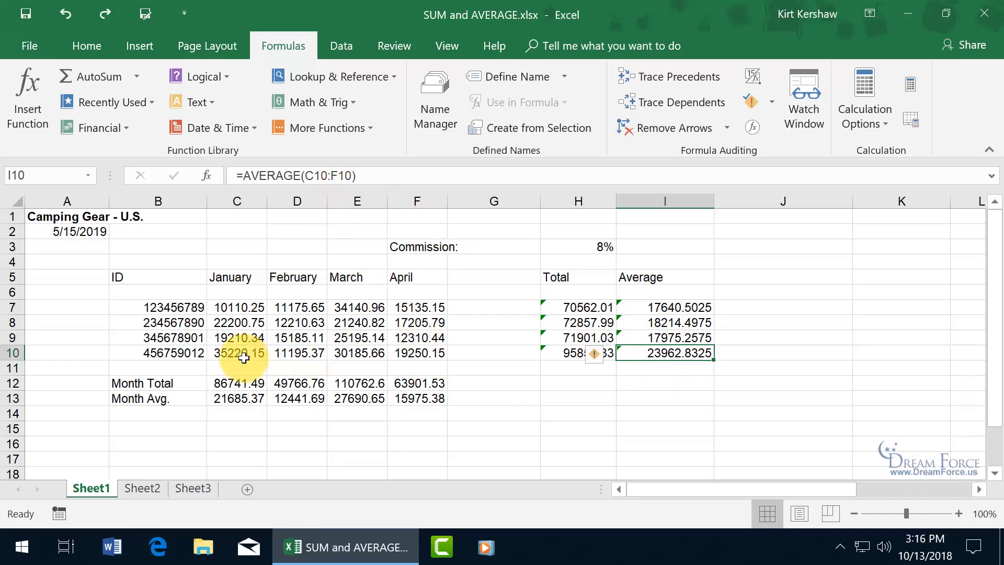
drag(244, 357, 414, 354)
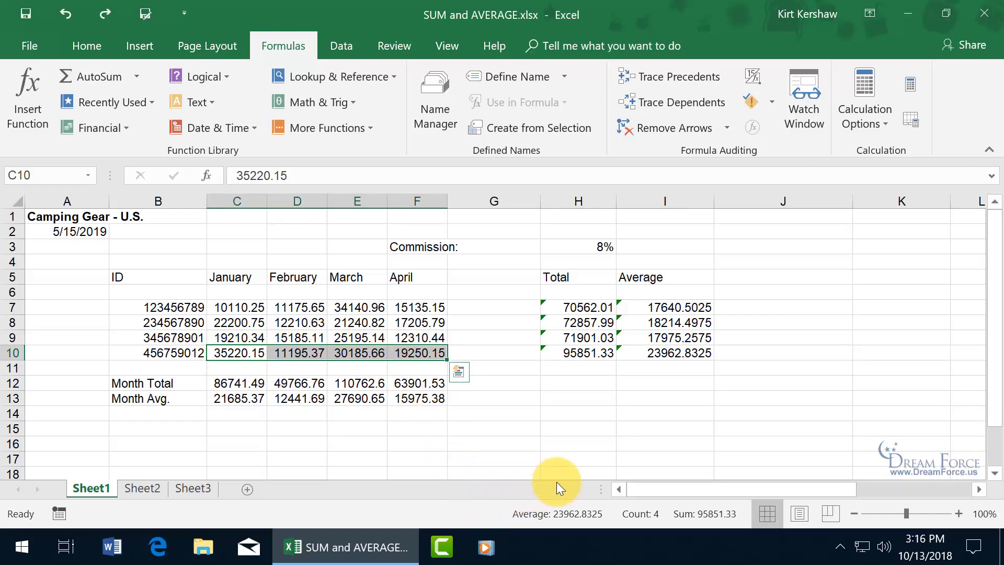
click(669, 353)
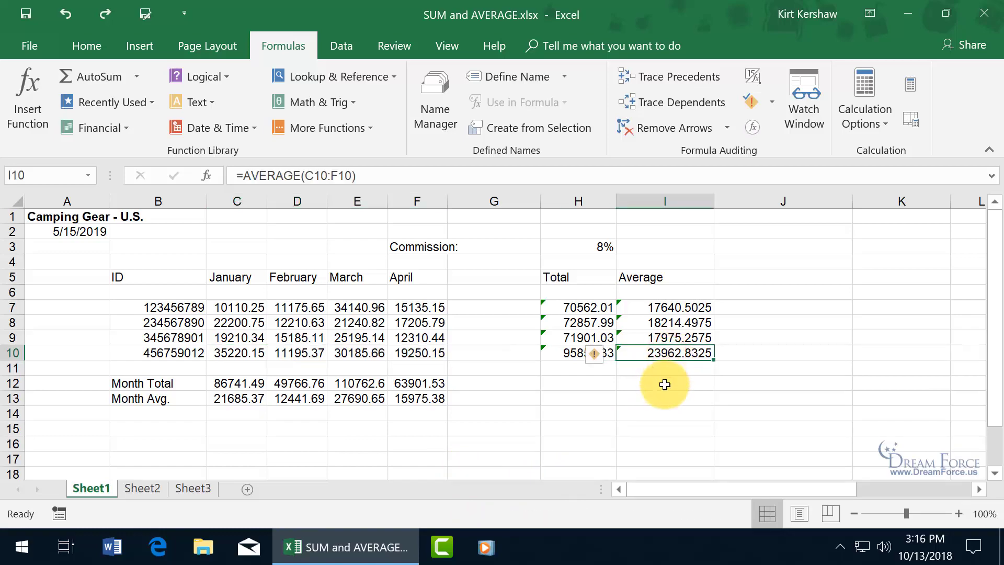